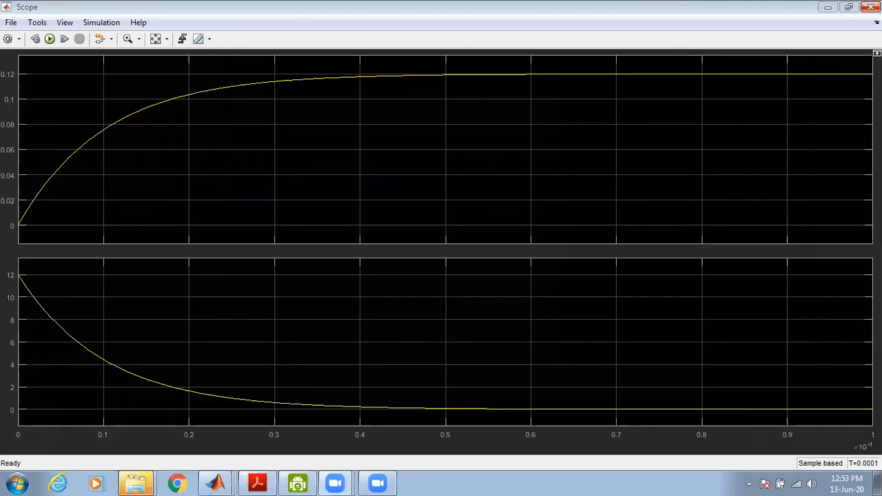
# Close the Scope window and bring the untitled Simulink model to the front
pyautogui.click(871, 7)
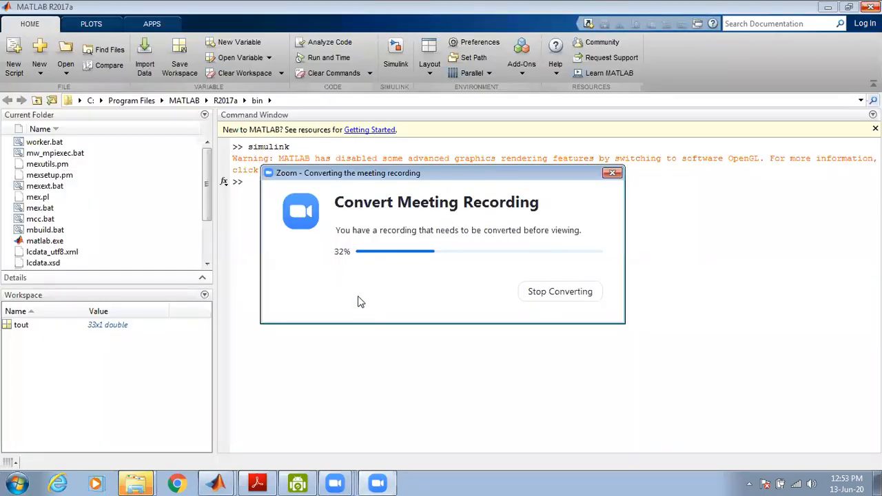
pyautogui.click(305, 379)
pyautogui.click(223, 478)
pyautogui.click(201, 452)
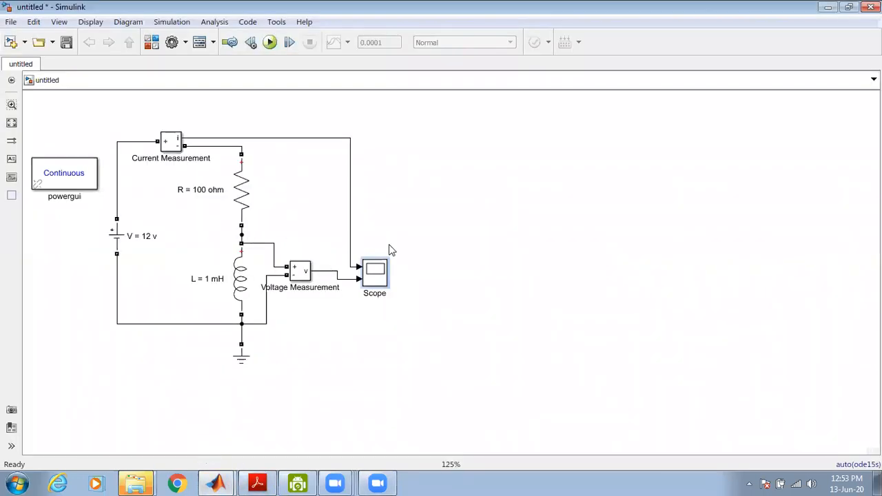
# Delete the signal line from the Current Measurement's i output and redraw it to the Scope's upper input
pyautogui.click(170, 143)
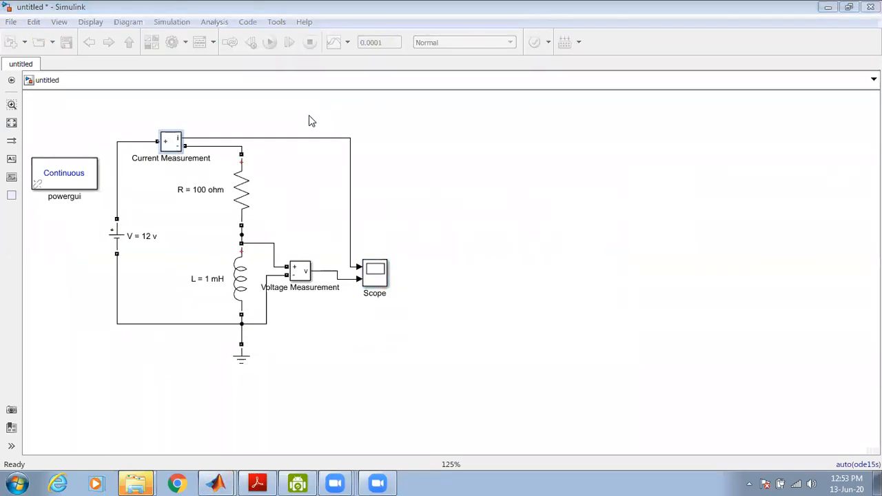
pyautogui.click(205, 139)
pyautogui.click(214, 138)
pyautogui.press('Delete')
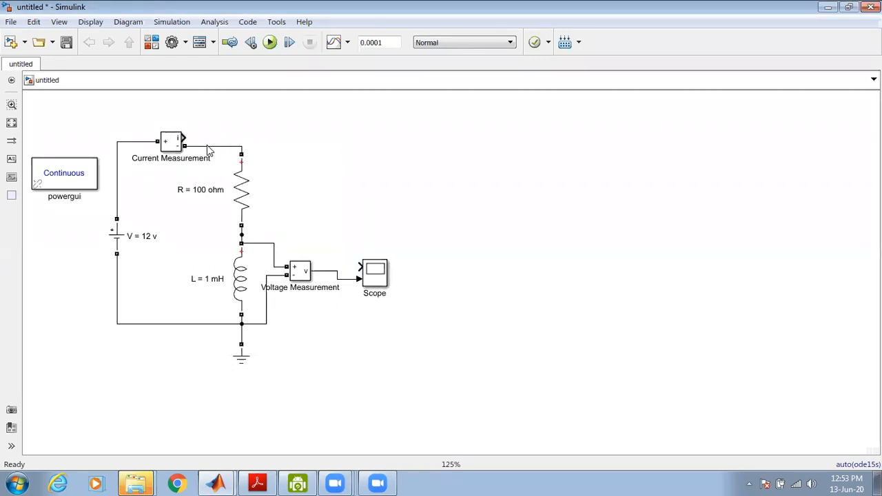
pyautogui.moveTo(183, 138); pyautogui.dragTo(360, 265)
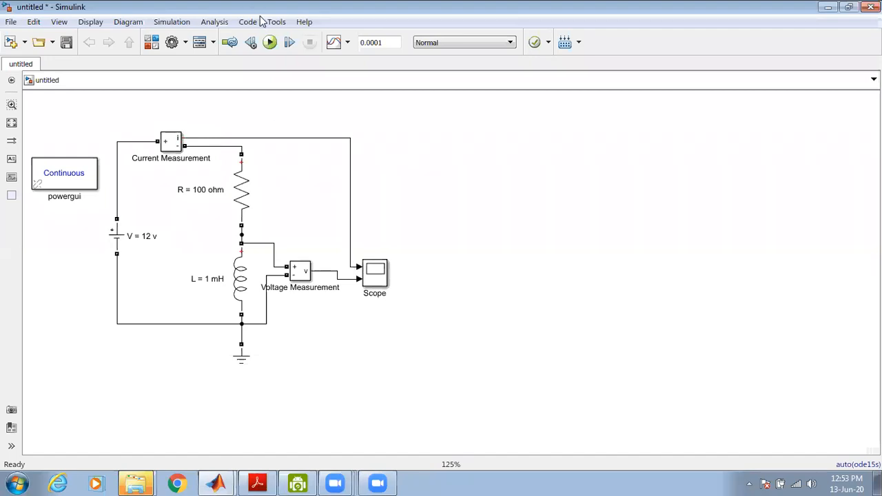
# Run the simulation and arrange the Scope display in a layout of two rows and one column
pyautogui.click(270, 42)
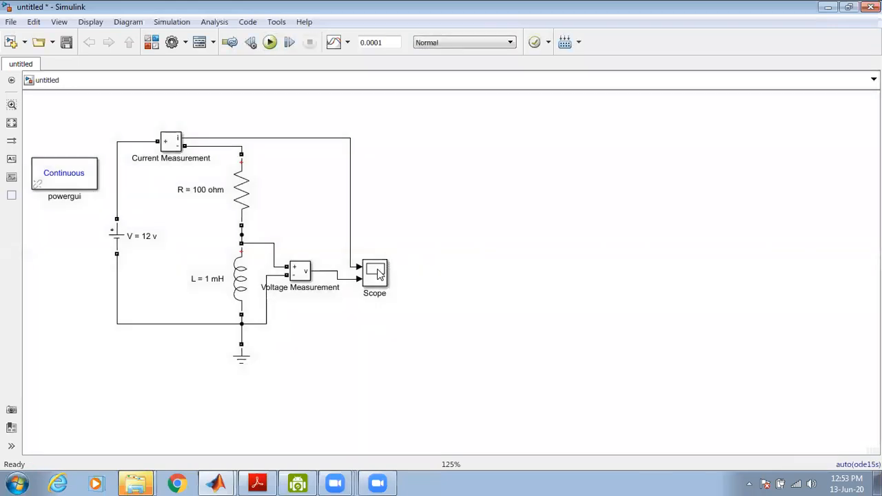
pyautogui.doubleClick(376, 273)
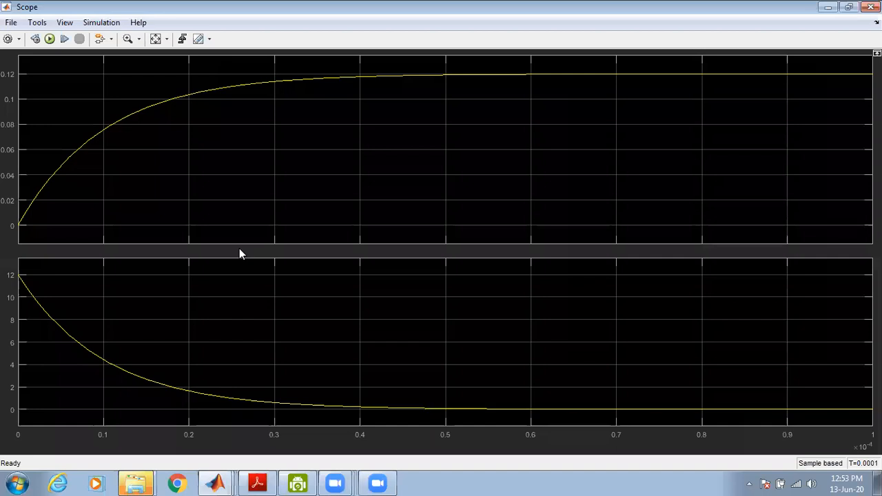
pyautogui.click(20, 42)
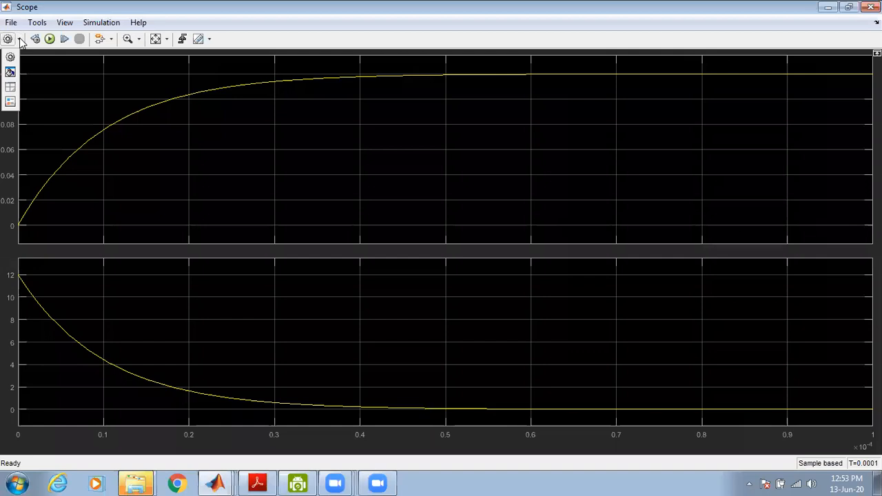
pyautogui.click(10, 88)
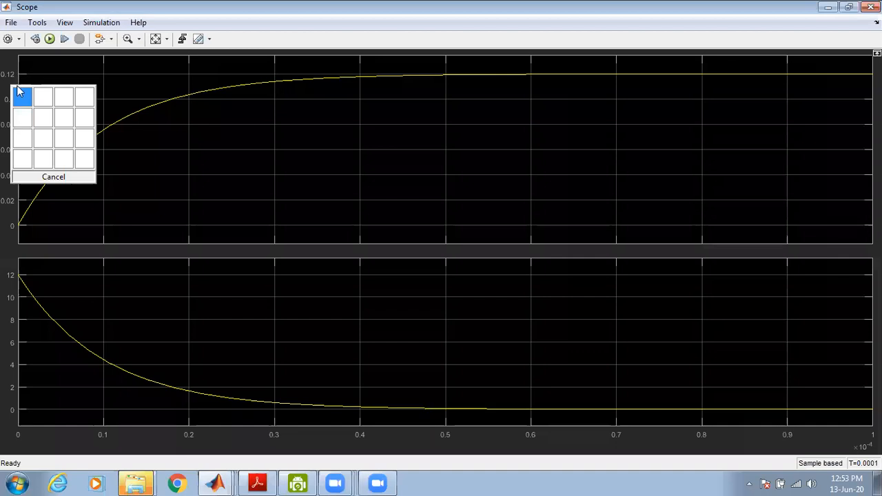
pyautogui.click(19, 123)
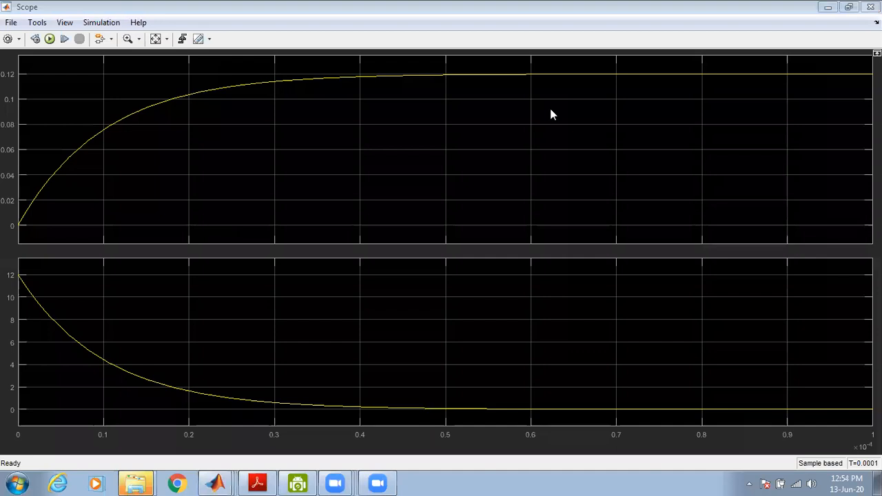
# Scale the X and Y axes limits of the Scope plots to fit the current and voltage curves
pyautogui.click(166, 40)
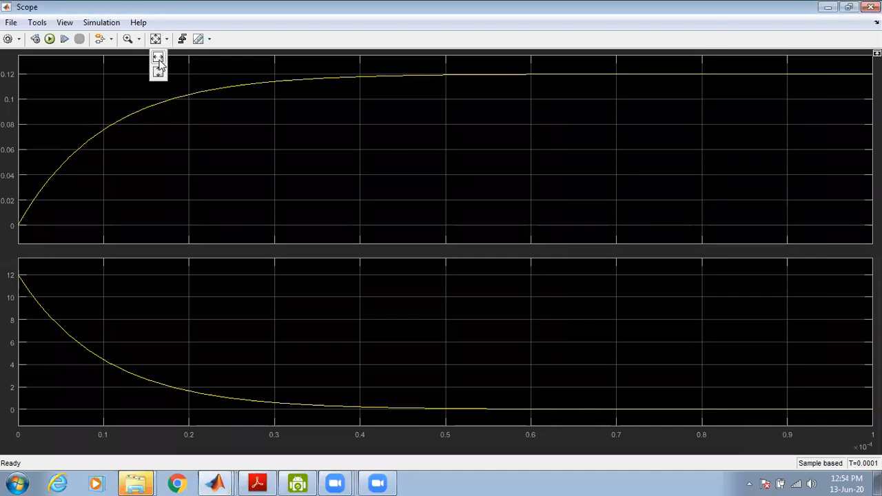
pyautogui.click(251, 21)
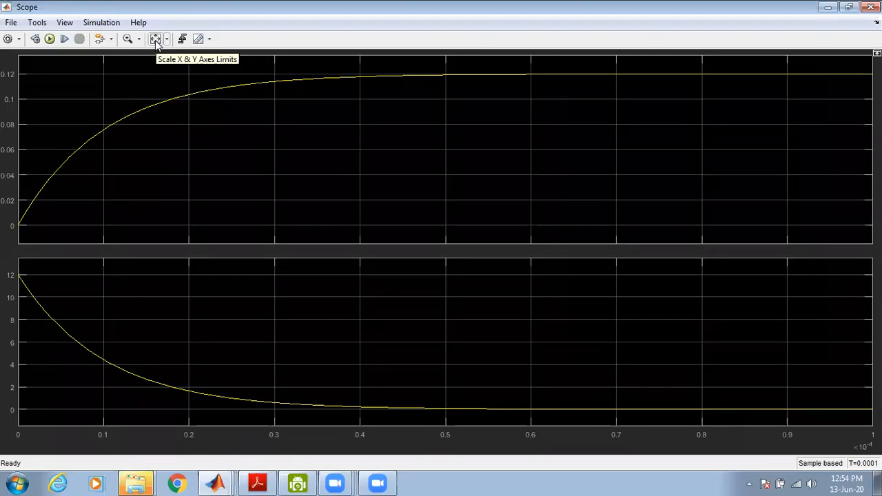
pyautogui.click(155, 42)
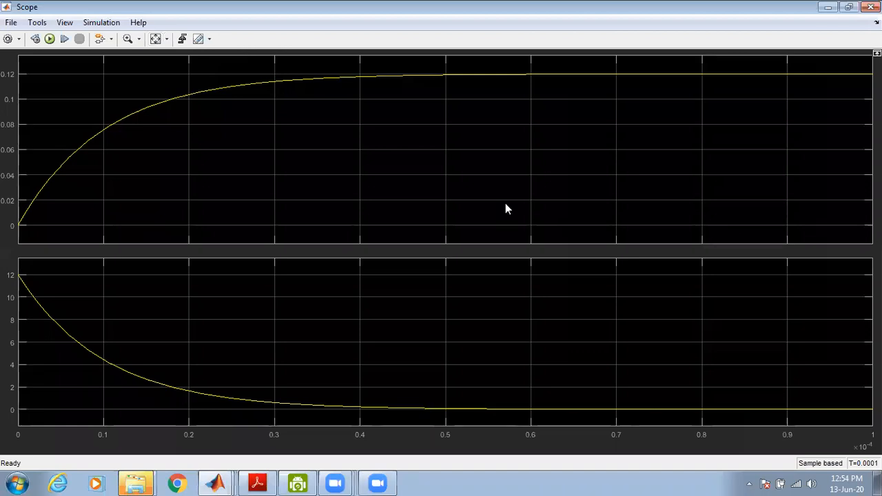
pyautogui.click(19, 40)
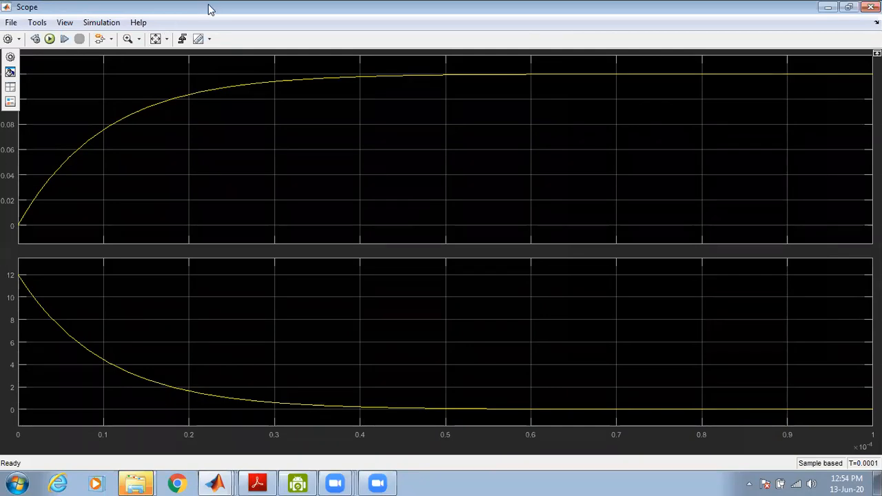
pyautogui.click(168, 40)
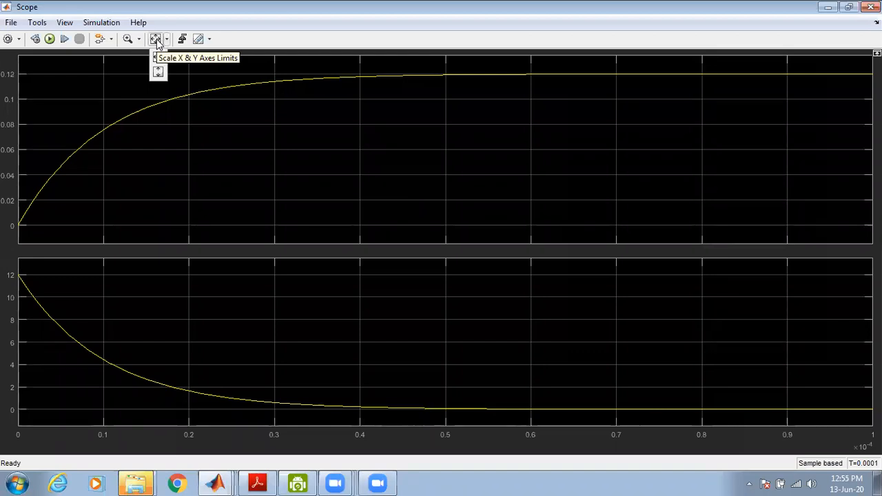
pyautogui.click(157, 43)
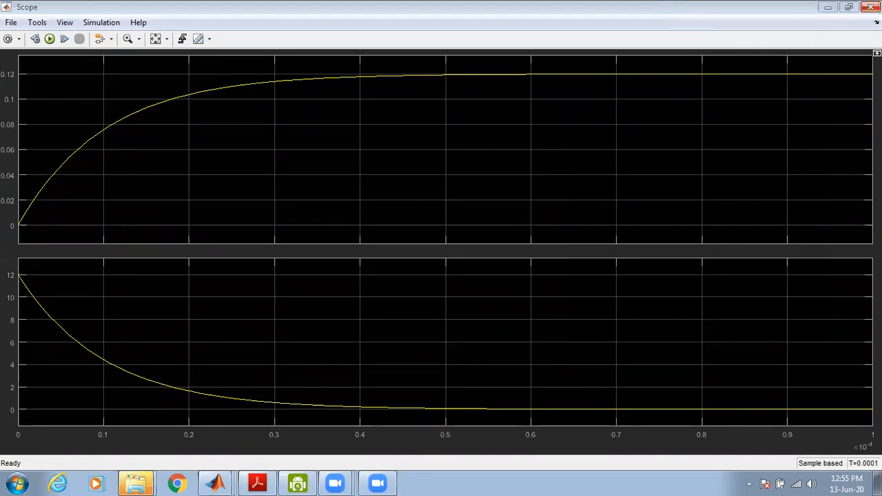
# Close the Scope and handwrite the annotation "t=0 → O.C" below the circuit
pyautogui.click(870, 7)
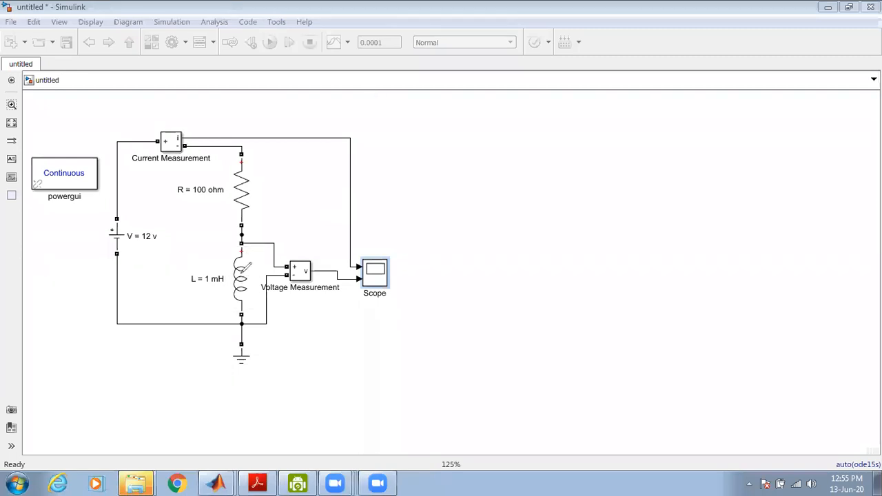
pyautogui.moveTo(299, 346)
pyautogui.mouseDown()
pyautogui.moveTo(307, 356)
pyautogui.moveTo(298, 357)
pyautogui.moveTo(330, 337)
pyautogui.mouseUp()
pyautogui.moveTo(391, 316); pyautogui.dragTo(415, 319)
pyautogui.click(399, 319)
pyautogui.moveTo(349, 332)
pyautogui.mouseDown()
pyautogui.moveTo(372, 323)
pyautogui.moveTo(370, 336)
pyautogui.mouseUp()
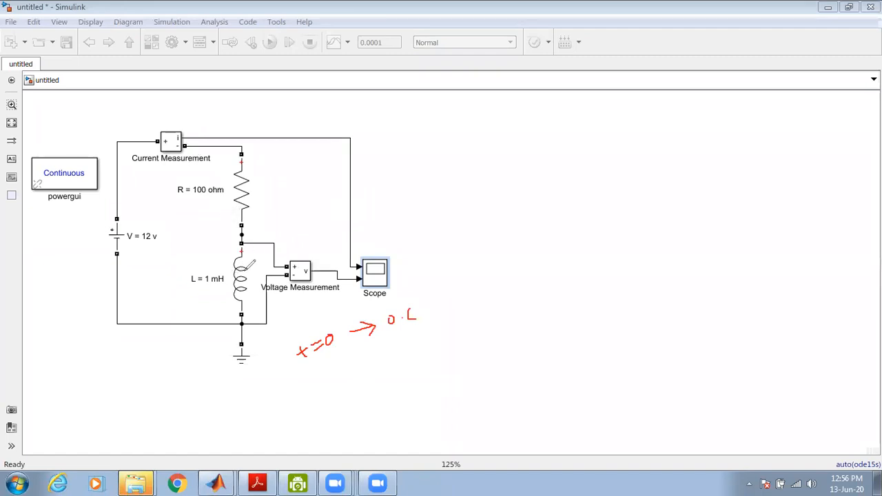
# Circle the inductor's two terminals and handwrite "t = high → S.C" under the first note
pyautogui.moveTo(243, 241); pyautogui.dragTo(240, 241)
pyautogui.moveTo(239, 313); pyautogui.dragTo(245, 307)
pyautogui.moveTo(310, 371)
pyautogui.mouseDown()
pyautogui.moveTo(312, 387)
pyautogui.moveTo(324, 376)
pyautogui.mouseUp()
pyautogui.moveTo(319, 383)
pyautogui.mouseDown()
pyautogui.moveTo(355, 369)
pyautogui.moveTo(361, 386)
pyautogui.moveTo(359, 358)
pyautogui.moveTo(401, 348)
pyautogui.moveTo(396, 354)
pyautogui.mouseUp()
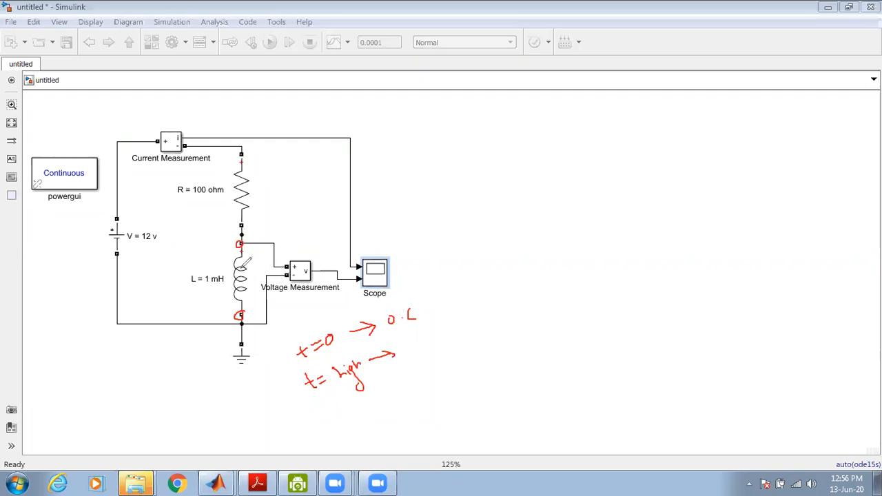
pyautogui.moveTo(405, 338)
pyautogui.mouseDown()
pyautogui.moveTo(413, 348)
pyautogui.moveTo(417, 336)
pyautogui.moveTo(436, 341)
pyautogui.mouseUp()
pyautogui.click(420, 341)
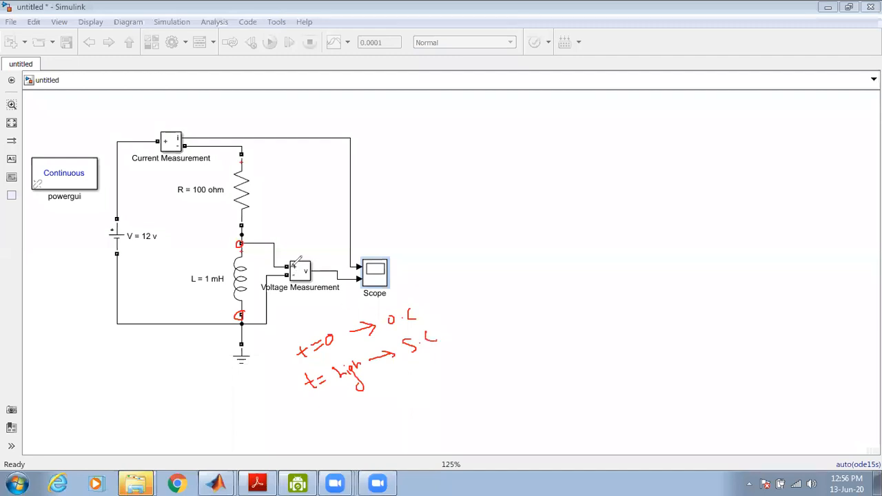
# Handwrite "VL = 0" beside the notes and underline the V = 12 v and R = 100 ohm labels
pyautogui.click(456, 328)
pyautogui.moveTo(457, 329)
pyautogui.mouseDown()
pyautogui.moveTo(480, 320)
pyautogui.moveTo(483, 338)
pyautogui.moveTo(513, 315)
pyautogui.mouseUp()
pyautogui.moveTo(126, 244); pyautogui.dragTo(170, 243)
pyautogui.moveTo(189, 200); pyautogui.dragTo(221, 198)
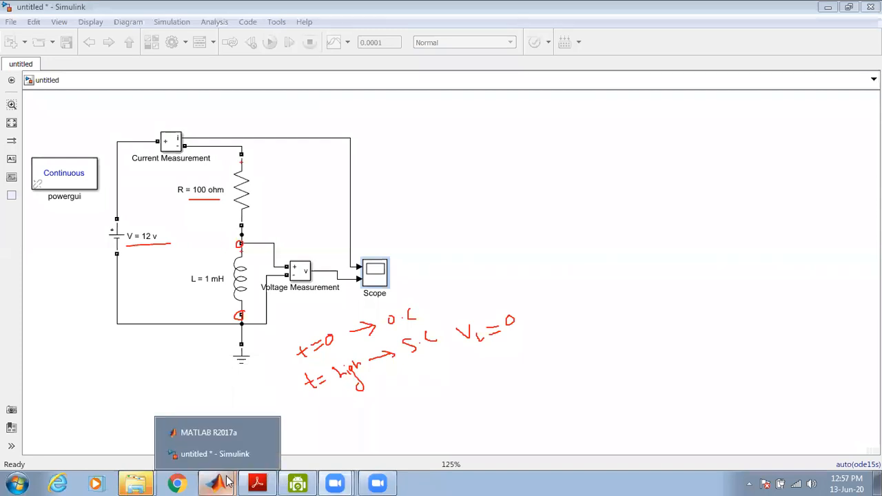
# Reopen the Scope from the model and clear all handwritten annotations from the screen
pyautogui.click(486, 200)
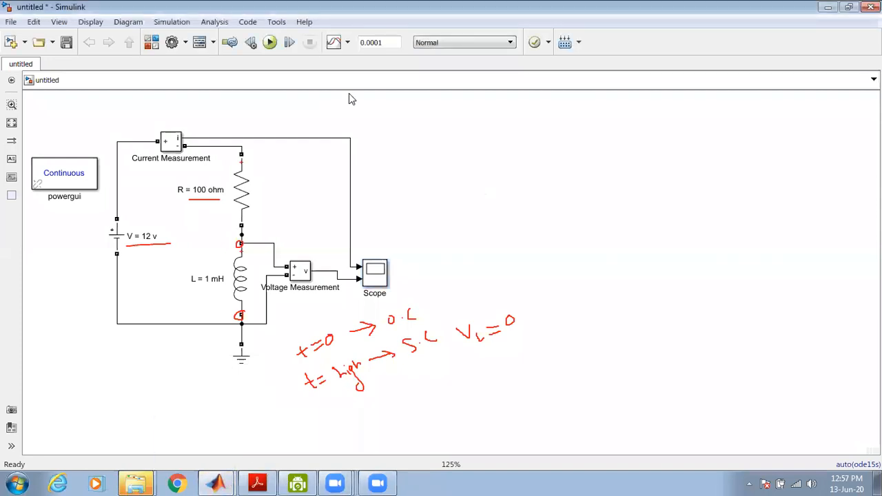
pyautogui.doubleClick(376, 272)
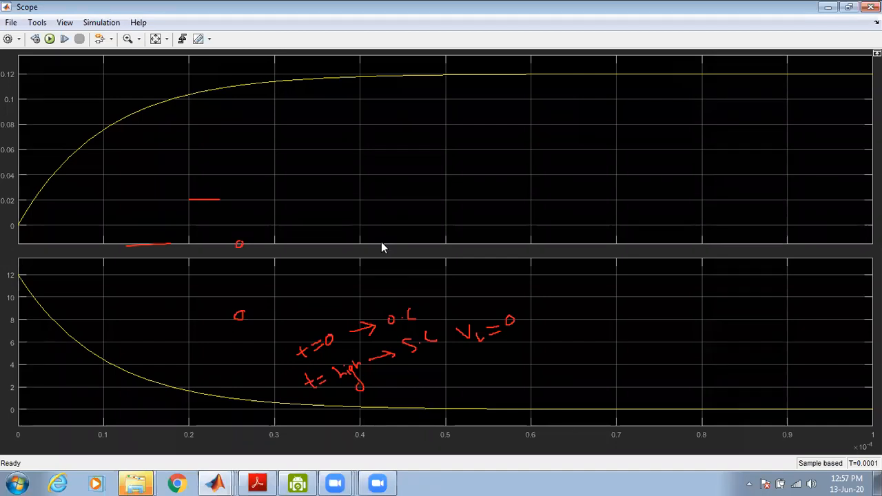
pyautogui.click(381, 243)
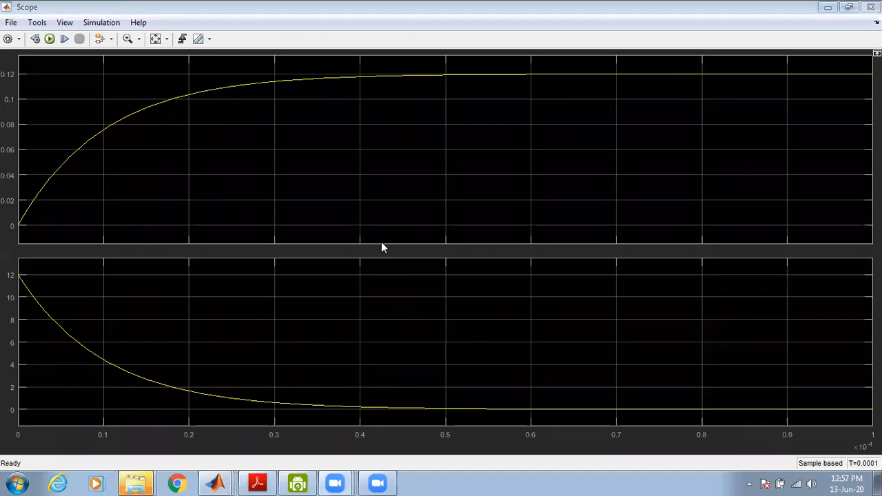
# Handwrite "i(t)" on the upper plot and "VL(t)" on the lower plot, and mark the current curve's starting point
pyautogui.moveTo(332, 155)
pyautogui.mouseDown()
pyautogui.moveTo(365, 170)
pyautogui.moveTo(385, 163)
pyautogui.moveTo(361, 159)
pyautogui.moveTo(396, 147)
pyautogui.moveTo(396, 156)
pyautogui.mouseUp()
pyautogui.moveTo(361, 295)
pyautogui.mouseDown()
pyautogui.moveTo(375, 295)
pyautogui.moveTo(386, 318)
pyautogui.moveTo(423, 308)
pyautogui.moveTo(437, 335)
pyautogui.mouseUp()
pyautogui.moveTo(16, 224); pyautogui.dragTo(20, 224)
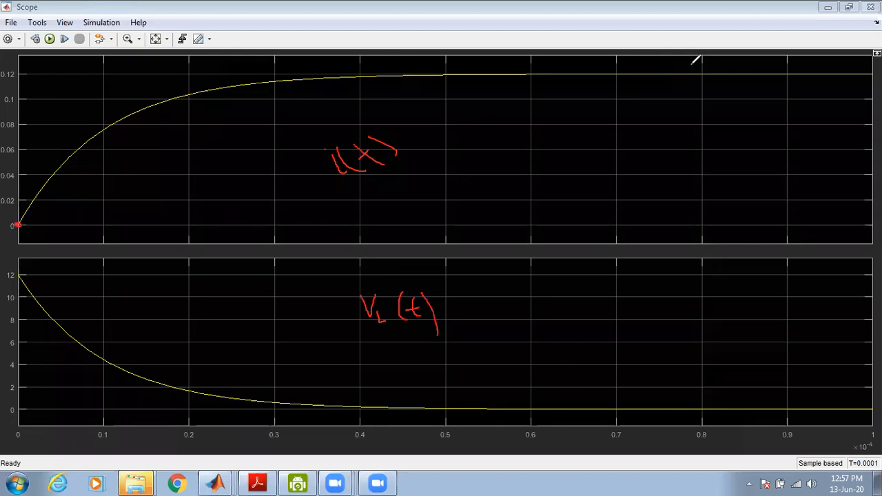
# Mark the current curve's steady-state part with "V/R", circle 0.12 on the vertical axis and write "12/100" beside it
pyautogui.moveTo(684, 74); pyautogui.dragTo(761, 73)
pyautogui.moveTo(758, 74)
pyautogui.mouseDown()
pyautogui.moveTo(770, 98)
pyautogui.moveTo(798, 106)
pyautogui.moveTo(795, 145)
pyautogui.moveTo(793, 127)
pyautogui.moveTo(810, 137)
pyautogui.mouseUp()
pyautogui.moveTo(771, 96); pyautogui.dragTo(778, 83)
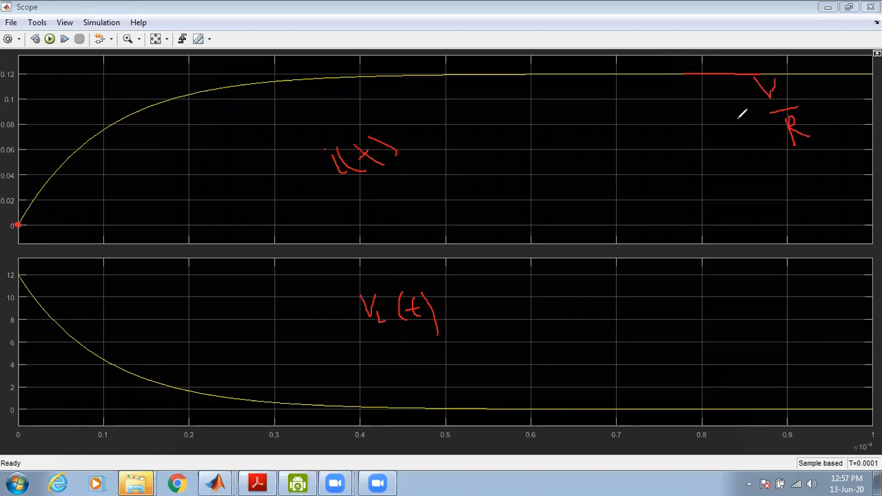
pyautogui.moveTo(15, 60)
pyautogui.mouseDown()
pyautogui.moveTo(9, 83)
pyautogui.moveTo(22, 55)
pyautogui.moveTo(62, 75)
pyautogui.moveTo(71, 66)
pyautogui.moveTo(81, 80)
pyautogui.moveTo(74, 98)
pyautogui.moveTo(83, 79)
pyautogui.mouseUp()
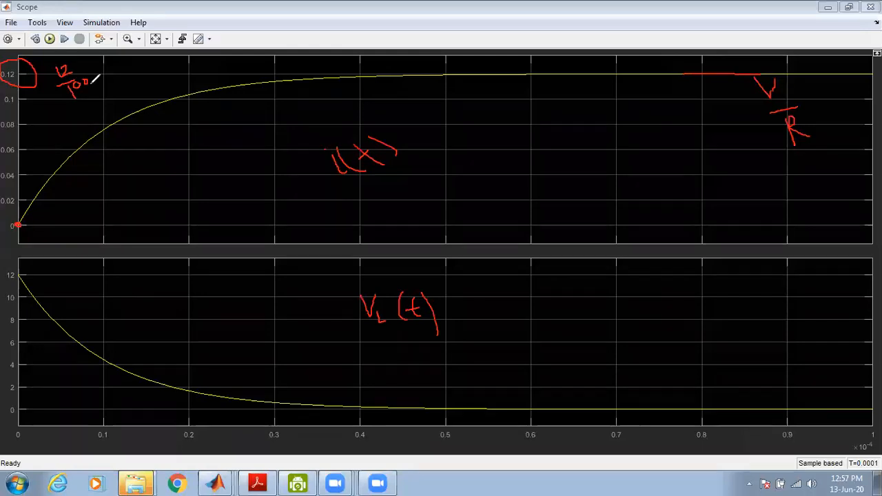
# Annotate the voltage curve with "V=12" at its start and "0" near its end, and trace the initial part of both curves
pyautogui.moveTo(30, 274)
pyautogui.mouseDown()
pyautogui.moveTo(53, 289)
pyautogui.moveTo(96, 284)
pyautogui.mouseUp()
pyautogui.moveTo(657, 383)
pyautogui.mouseDown()
pyautogui.moveTo(654, 389)
pyautogui.moveTo(657, 382)
pyautogui.mouseUp()
pyautogui.moveTo(19, 222)
pyautogui.mouseDown()
pyautogui.moveTo(40, 183)
pyautogui.moveTo(176, 102)
pyautogui.mouseUp()
pyautogui.moveTo(37, 303)
pyautogui.mouseDown()
pyautogui.moveTo(59, 321)
pyautogui.moveTo(219, 387)
pyautogui.mouseUp()
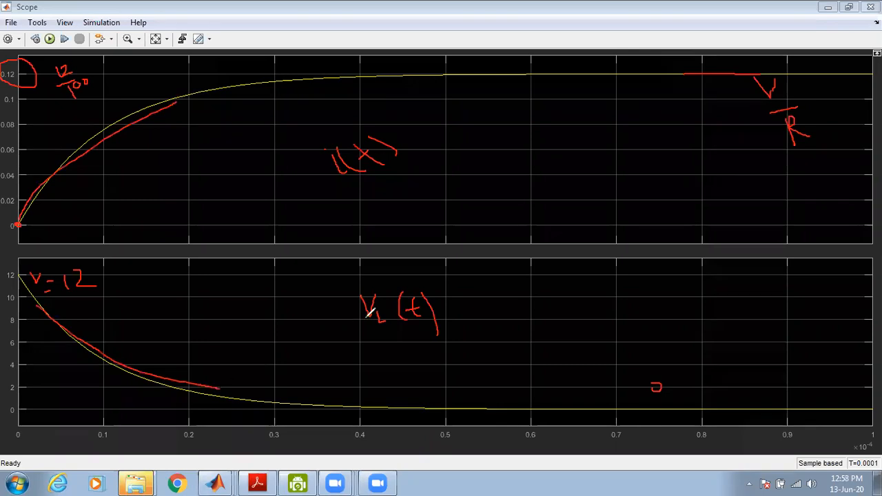
# Handwrite an encircled "Eqn" between the two plots, and clear all annotations
pyautogui.moveTo(436, 212)
pyautogui.mouseDown()
pyautogui.moveTo(456, 229)
pyautogui.moveTo(458, 193)
pyautogui.moveTo(460, 212)
pyautogui.moveTo(480, 219)
pyautogui.moveTo(487, 191)
pyautogui.moveTo(523, 183)
pyautogui.moveTo(510, 163)
pyautogui.mouseUp()
pyautogui.moveTo(465, 138)
pyautogui.mouseDown()
pyautogui.moveTo(449, 144)
pyautogui.moveTo(620, 183)
pyautogui.moveTo(496, 140)
pyautogui.mouseUp()
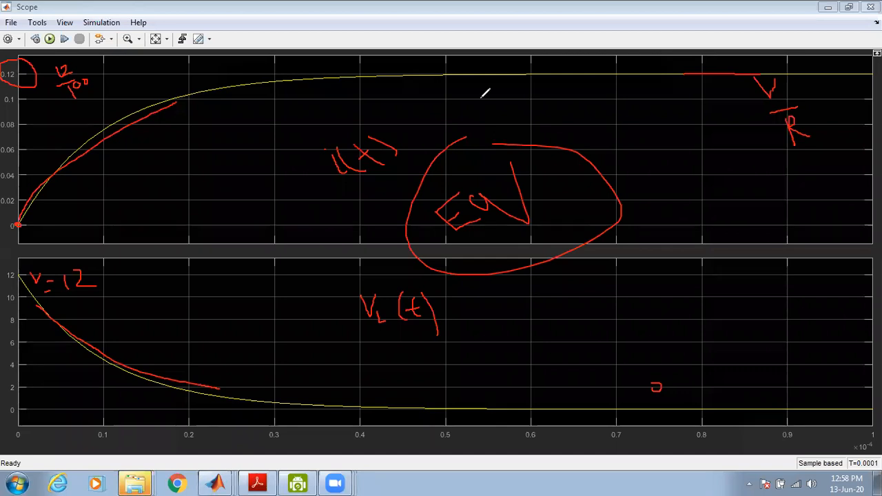
pyautogui.press('e')
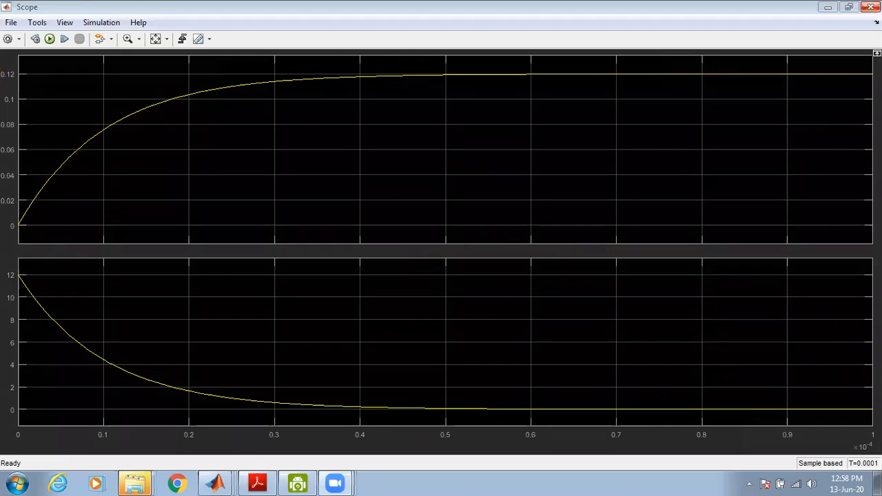
# Close the Scope and handwrite "curve fit" in the empty area beside the circuit
pyautogui.click(870, 7)
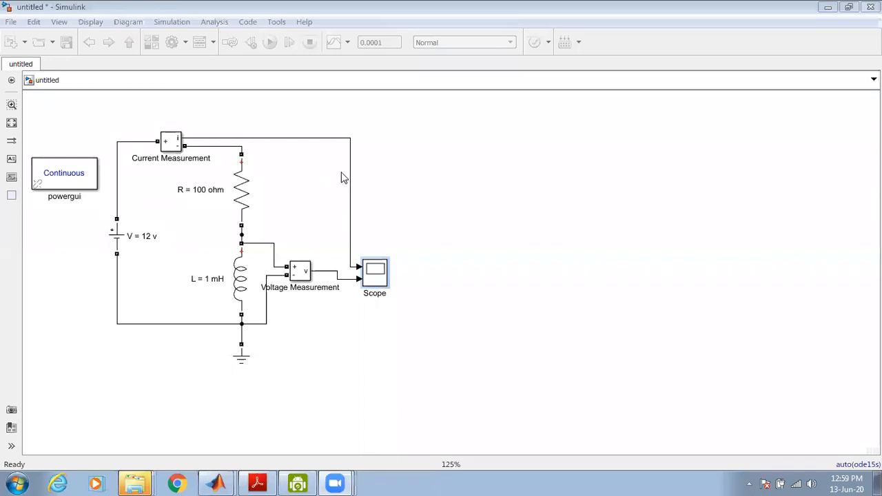
pyautogui.moveTo(506, 126)
pyautogui.mouseDown()
pyautogui.moveTo(490, 156)
pyautogui.moveTo(572, 124)
pyautogui.moveTo(587, 137)
pyautogui.moveTo(618, 124)
pyautogui.moveTo(621, 146)
pyautogui.mouseUp()
pyautogui.moveTo(658, 114)
pyautogui.mouseDown()
pyautogui.moveTo(648, 183)
pyautogui.moveTo(653, 153)
pyautogui.moveTo(667, 142)
pyautogui.moveTo(675, 155)
pyautogui.moveTo(684, 129)
pyautogui.mouseUp()
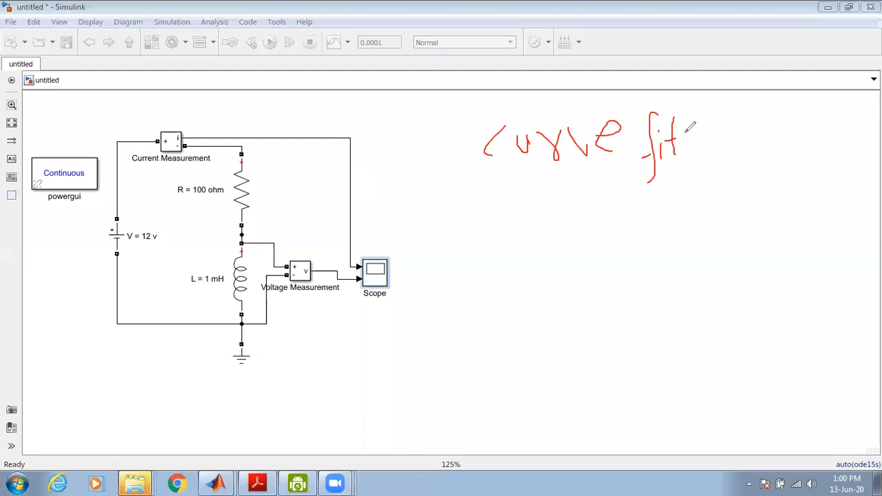
pyautogui.moveTo(689, 121)
pyautogui.mouseDown()
pyautogui.moveTo(687, 147)
pyautogui.moveTo(695, 131)
pyautogui.moveTo(698, 139)
pyautogui.moveTo(710, 132)
pyautogui.moveTo(710, 166)
pyautogui.mouseUp()
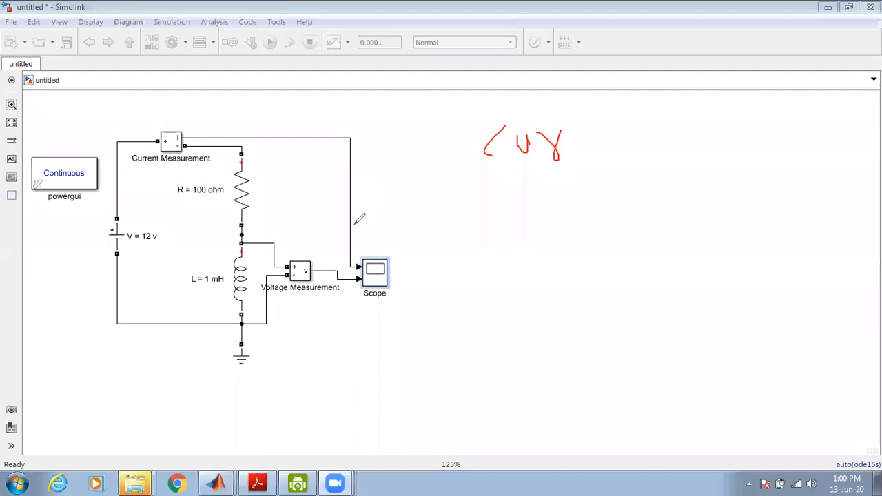
# Sketch a branch off the signal line between Voltage Measurement and Scope, and remove the handwritten annotations
pyautogui.moveTo(343, 278)
pyautogui.mouseDown()
pyautogui.moveTo(346, 293)
pyautogui.moveTo(389, 326)
pyautogui.mouseUp()
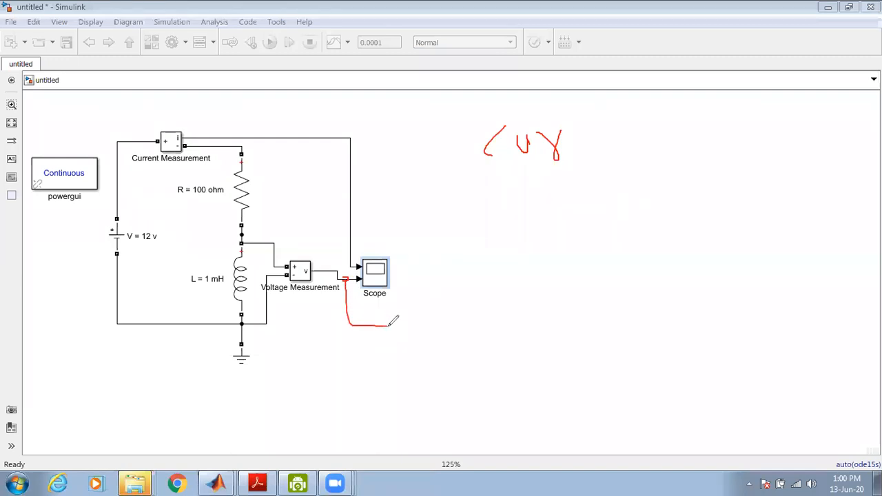
pyautogui.hotkey('ctrl', 'z')
pyautogui.hotkey('ctrl', 'y')
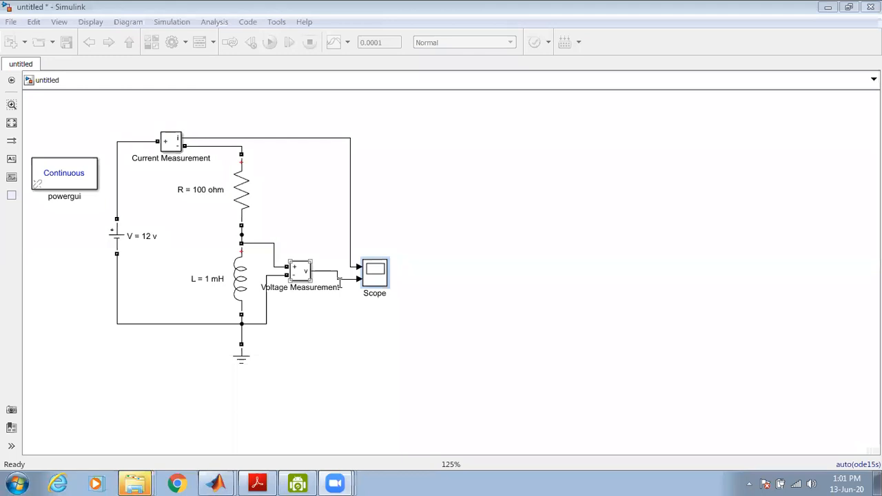
# Search the Simulink block library for "to work"
pyautogui.click(244, 10)
pyautogui.click(152, 42)
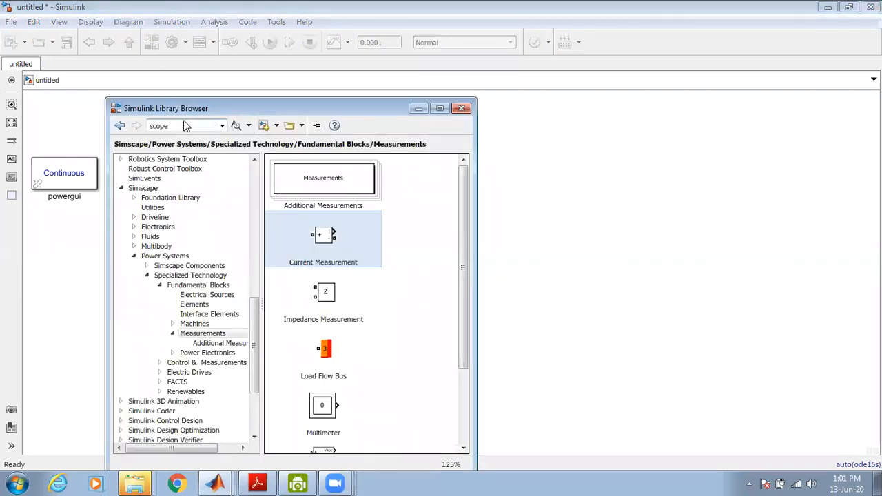
pyautogui.doubleClick(184, 125)
pyautogui.write('to work')
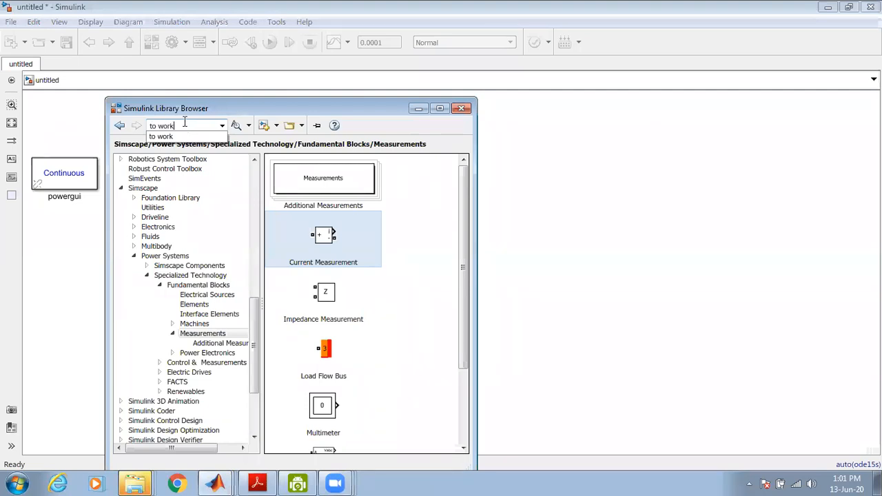
pyautogui.press('Return')
pyautogui.press('Return')
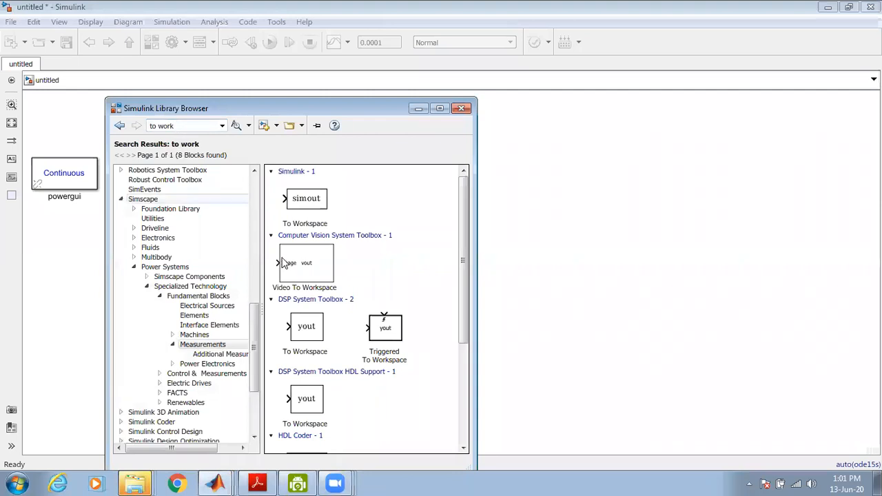
# Add the To Workspace block from the Simulink Sinks library to the model and place it below the Scope
pyautogui.click(313, 214)
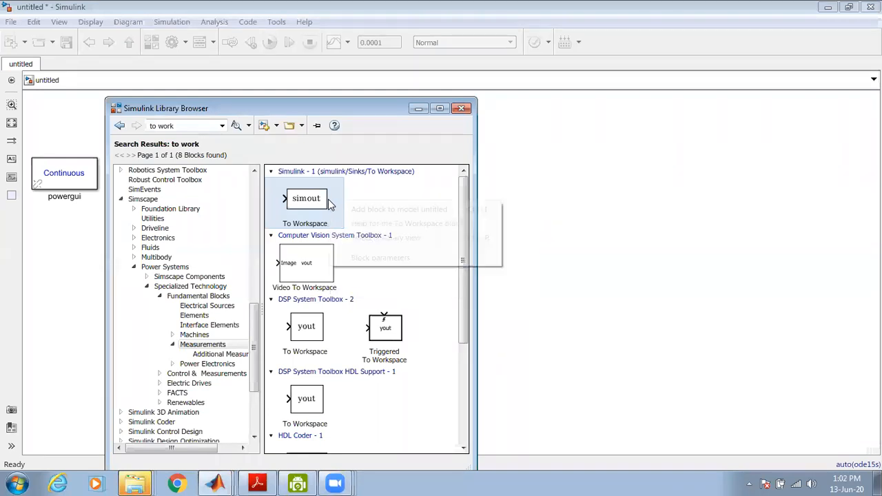
pyautogui.rightClick(328, 202)
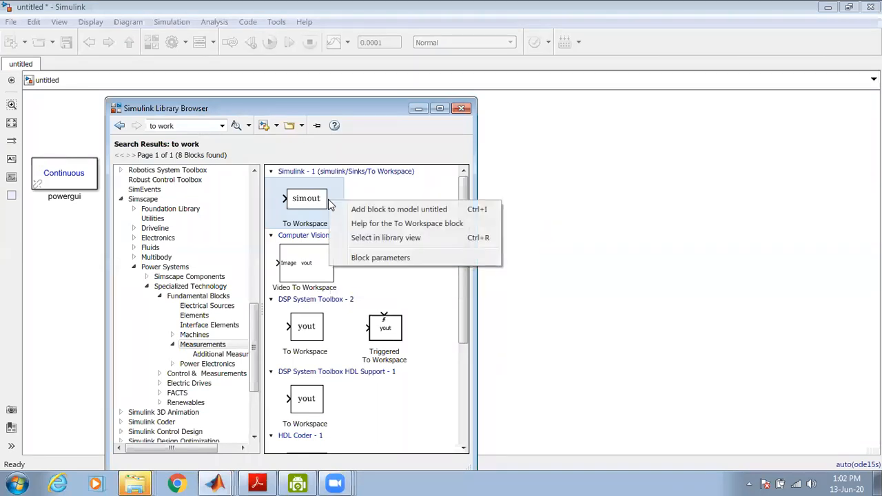
pyautogui.click(365, 210)
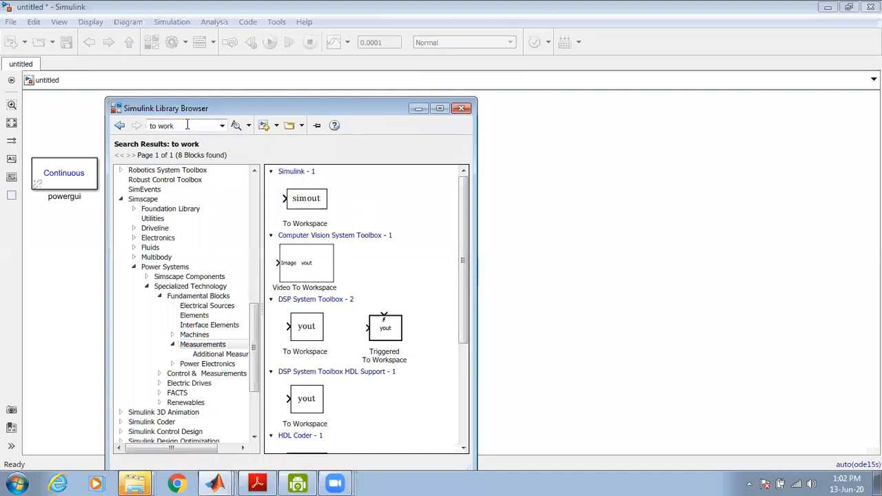
pyautogui.click(206, 127)
pyautogui.click(321, 211)
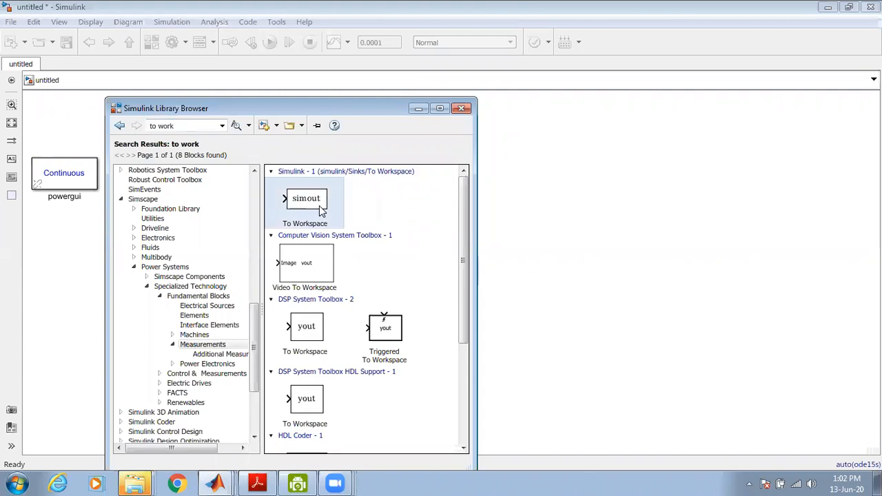
pyautogui.click(461, 108)
pyautogui.moveTo(460, 276); pyautogui.dragTo(425, 336)
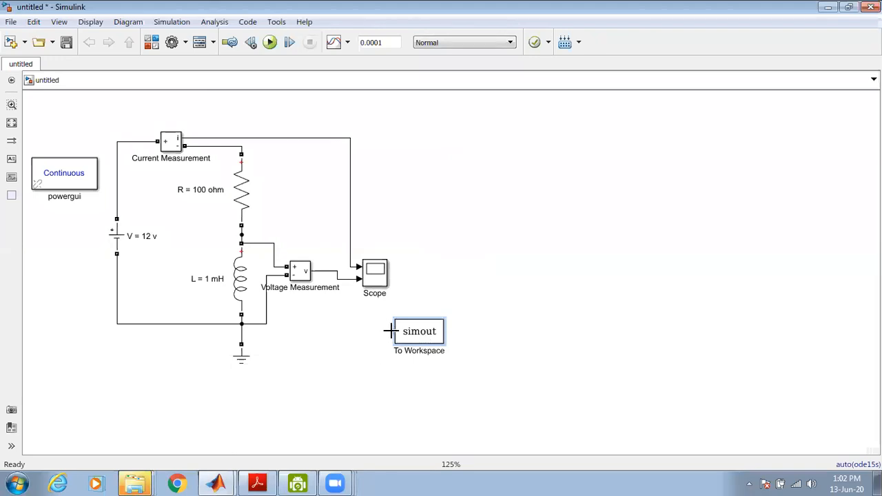
# Connect the To Workspace block to the signal line between Voltage Measurement and Scope, and set its variable name to VL
pyautogui.moveTo(390, 331)
pyautogui.mouseDown()
pyautogui.moveTo(344, 327)
pyautogui.moveTo(346, 277)
pyautogui.mouseUp()
pyautogui.doubleClick(426, 339)
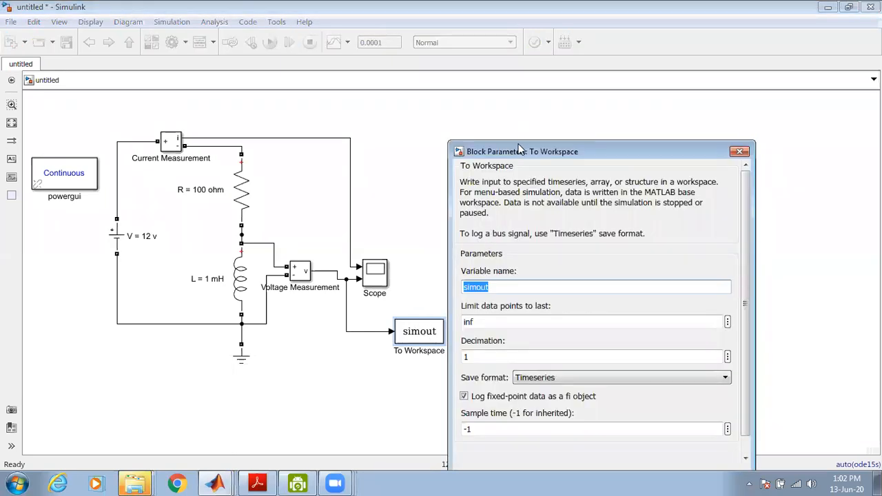
pyautogui.moveTo(520, 150); pyautogui.dragTo(556, 114)
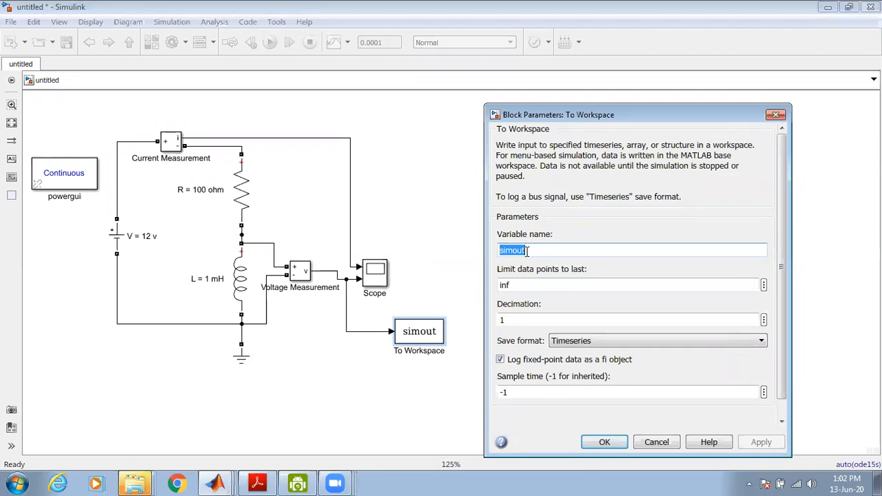
pyautogui.write('VL')
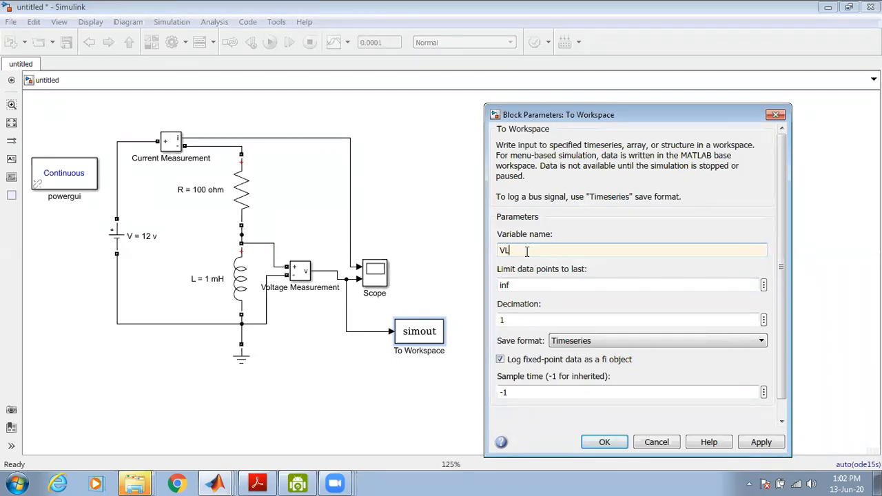
pyautogui.moveTo(594, 112); pyautogui.dragTo(638, 46)
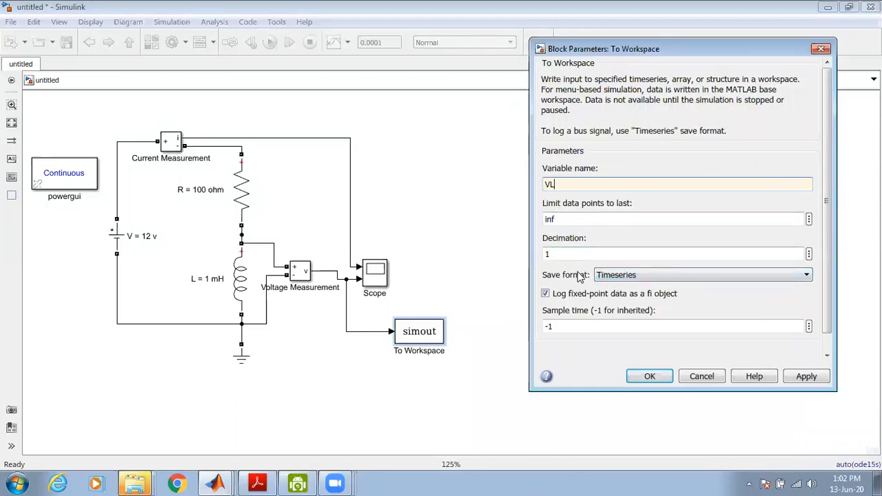
# Set the To Workspace block's sample time to 0.0001/999 and bring its parameters dialog back into view
pyautogui.doubleClick(566, 331)
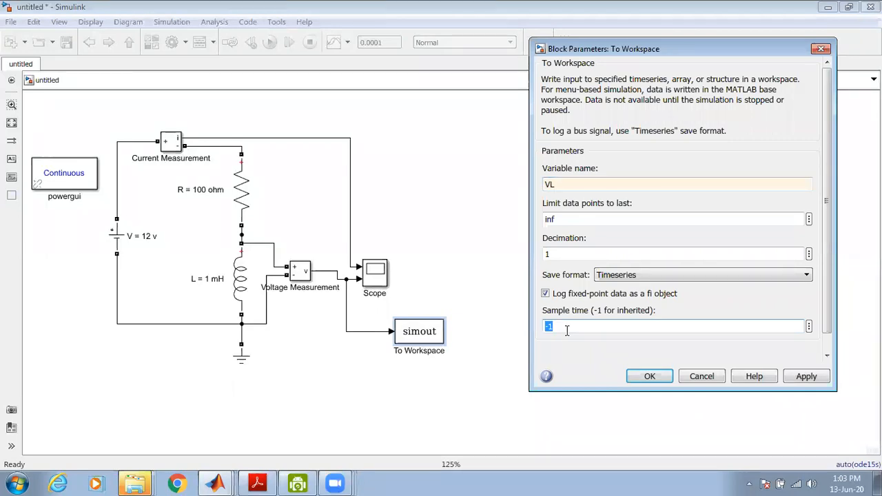
pyautogui.write('0.0')
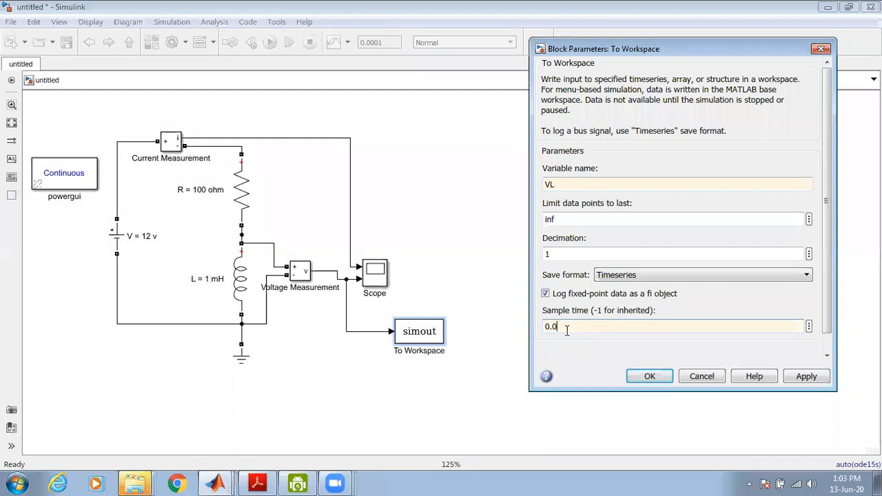
pyautogui.write('001/999')
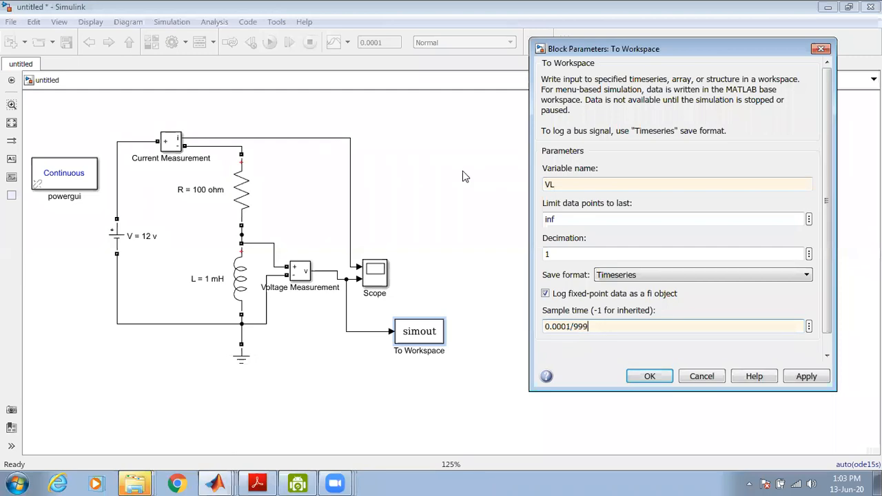
pyautogui.press('Return')
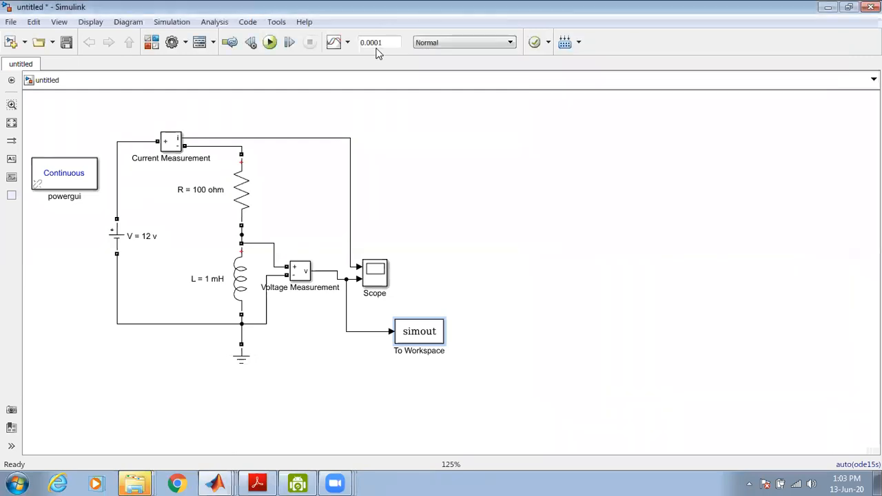
pyautogui.click(216, 483)
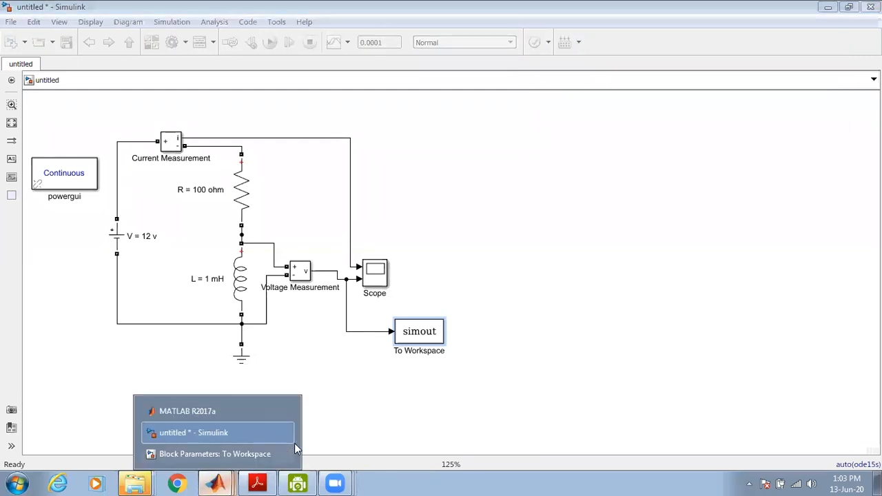
pyautogui.click(214, 452)
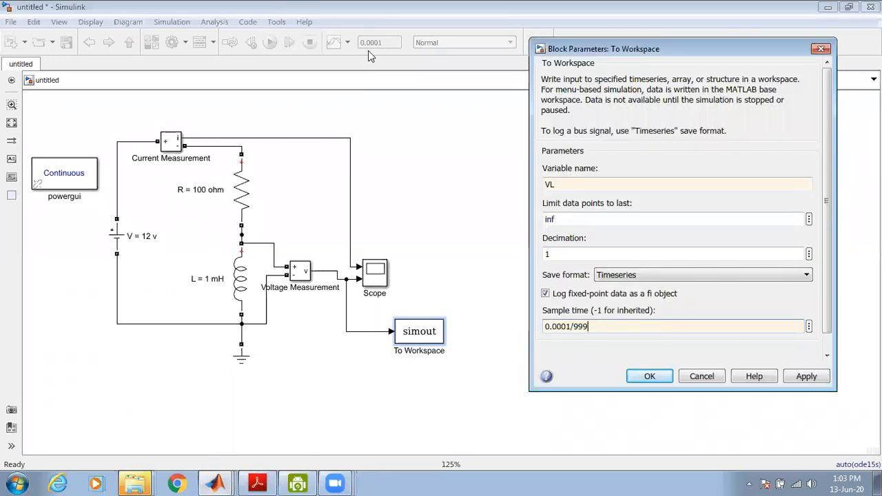
# Circle the stop time and the divisor 999, and sketch a timeline from 0 to 0.1 ms with sample marks below the circuit
pyautogui.moveTo(371, 33)
pyautogui.mouseDown()
pyautogui.moveTo(392, 42)
pyautogui.moveTo(373, 30)
pyautogui.mouseUp()
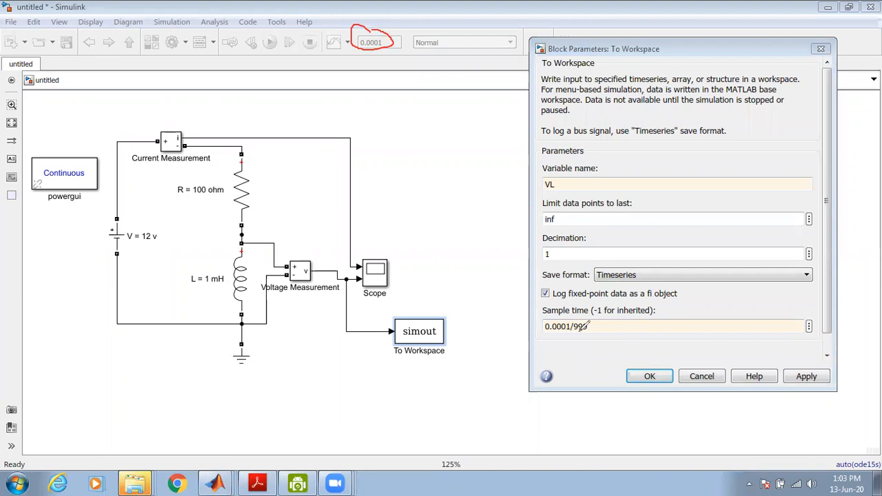
pyautogui.moveTo(150, 403)
pyautogui.mouseDown()
pyautogui.moveTo(159, 418)
pyautogui.moveTo(301, 378)
pyautogui.moveTo(300, 386)
pyautogui.mouseUp()
pyautogui.moveTo(163, 426)
pyautogui.mouseDown()
pyautogui.moveTo(164, 434)
pyautogui.moveTo(160, 422)
pyautogui.moveTo(154, 429)
pyautogui.mouseUp()
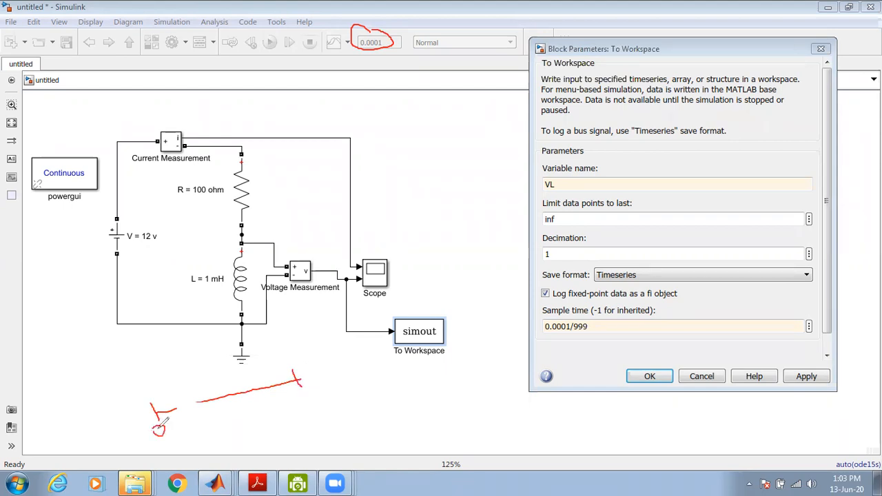
pyautogui.moveTo(296, 401)
pyautogui.mouseDown()
pyautogui.moveTo(330, 386)
pyautogui.moveTo(338, 396)
pyautogui.mouseUp()
pyautogui.click(306, 399)
pyautogui.moveTo(590, 322)
pyautogui.mouseDown()
pyautogui.moveTo(572, 329)
pyautogui.moveTo(597, 332)
pyautogui.moveTo(591, 317)
pyautogui.mouseUp()
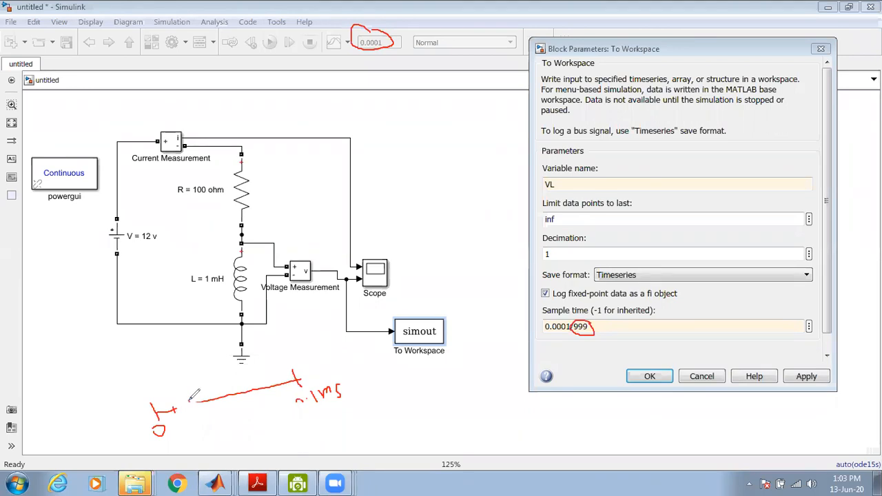
pyautogui.moveTo(204, 398); pyautogui.dragTo(227, 396)
# Apply the To Workspace block's parameters and run the simulation
pyautogui.click(805, 376)
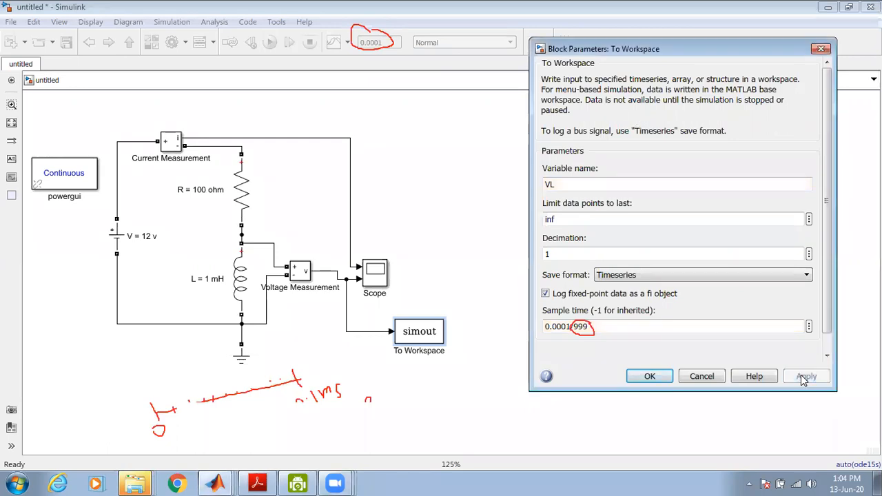
pyautogui.click(651, 376)
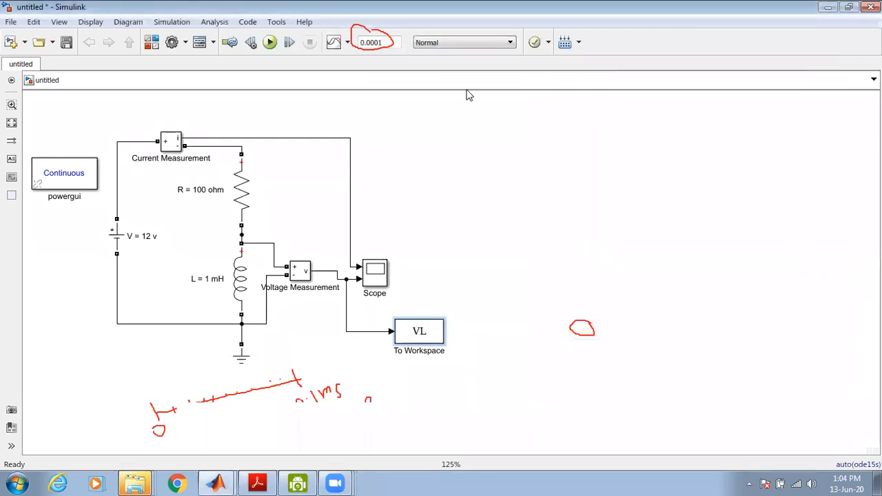
pyautogui.click(267, 44)
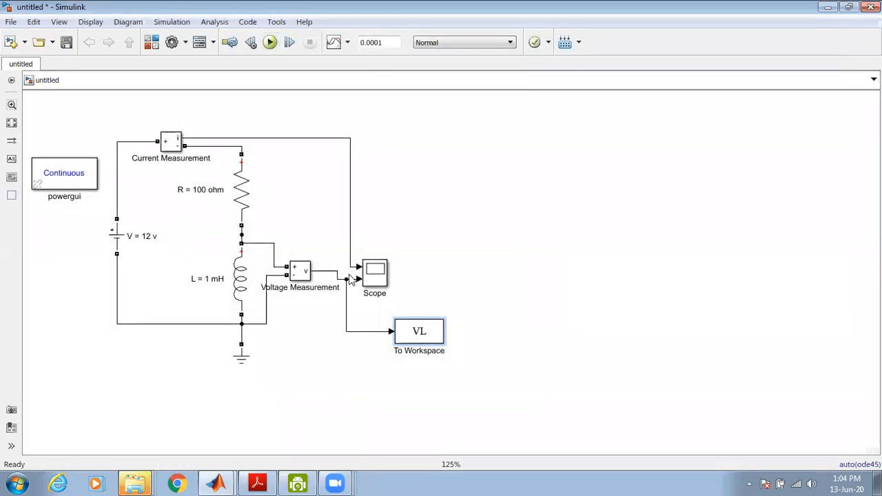
# Switch to the main MATLAB window and display the properties of the variable VL in the Command Window
pyautogui.moveTo(222, 482)
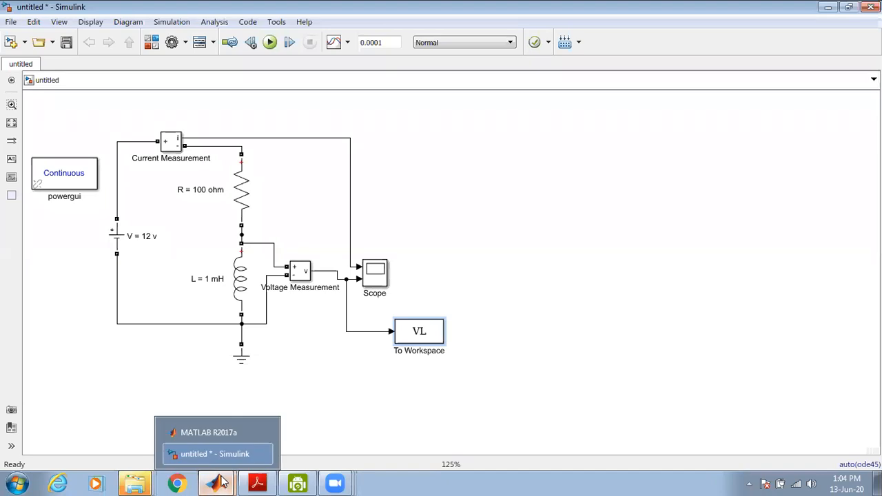
pyautogui.click(202, 434)
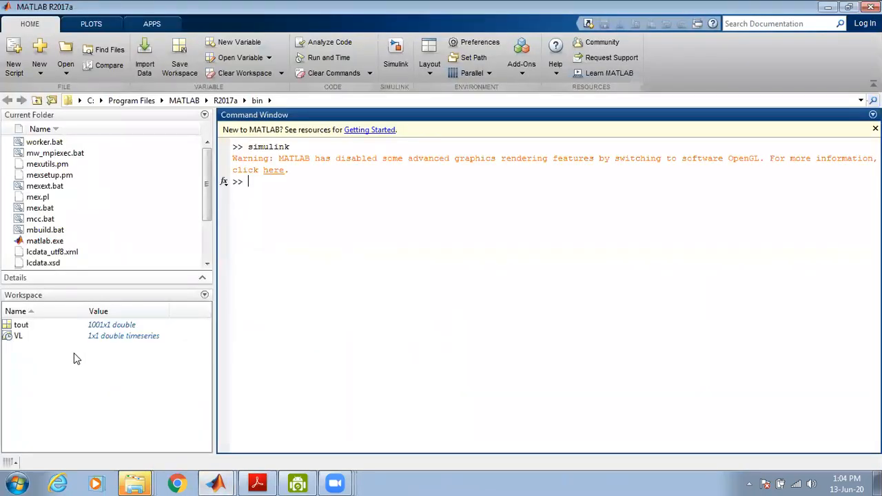
pyautogui.click(19, 337)
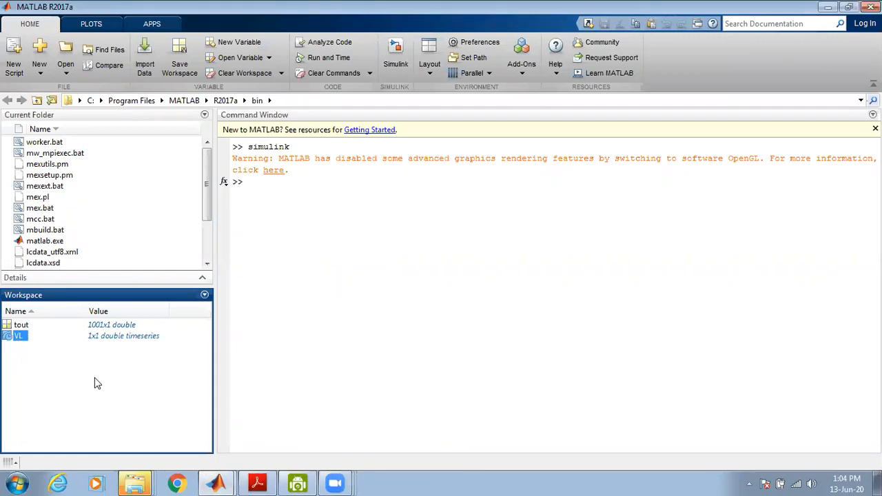
pyautogui.click(258, 184)
pyautogui.write('VL')
pyautogui.press('Return')
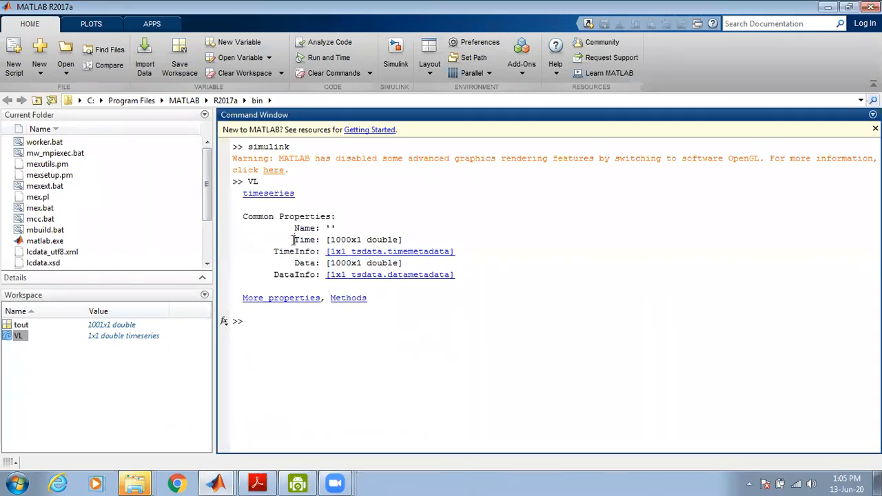
# Highlight the Time and Data properties in the VL timeseries output
pyautogui.moveTo(294, 239); pyautogui.dragTo(410, 235)
pyautogui.moveTo(294, 263); pyautogui.dragTo(406, 263)
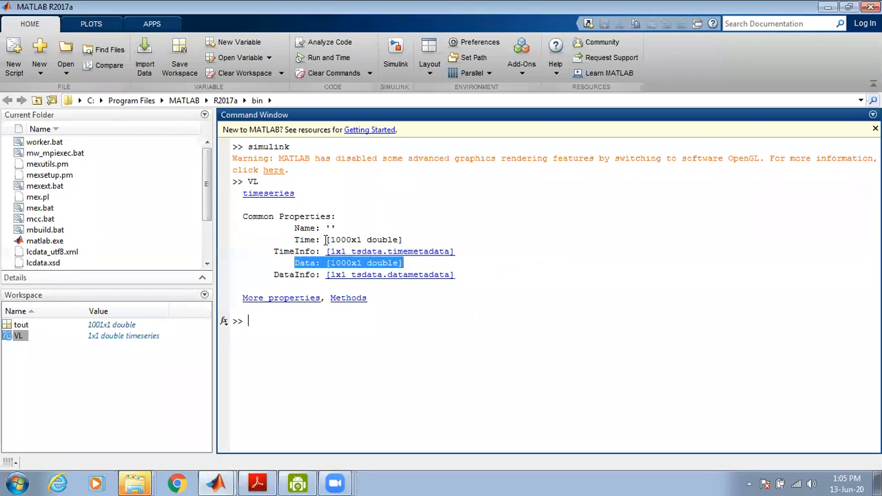
pyautogui.moveTo(294, 239); pyautogui.dragTo(407, 238)
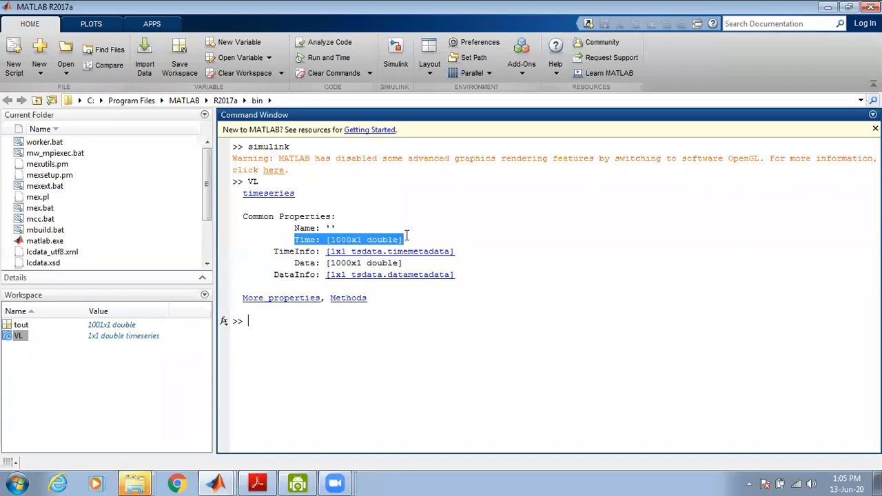
pyautogui.moveTo(294, 263); pyautogui.dragTo(422, 261)
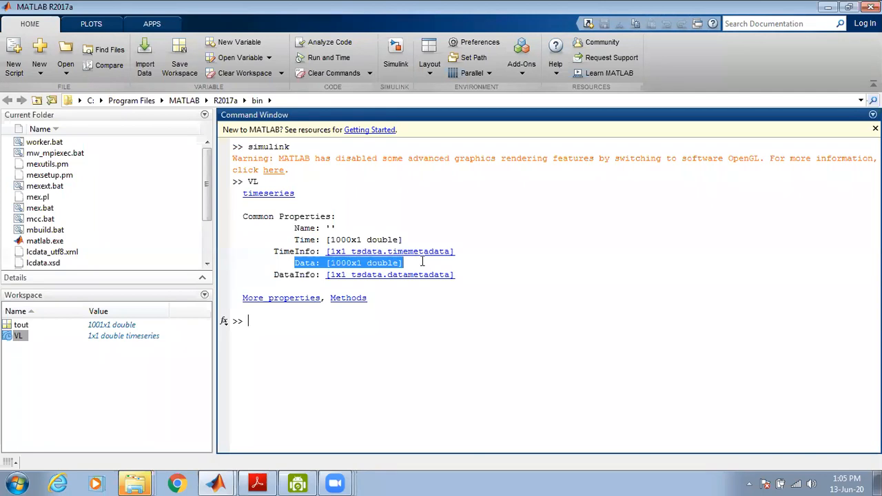
pyautogui.click(285, 316)
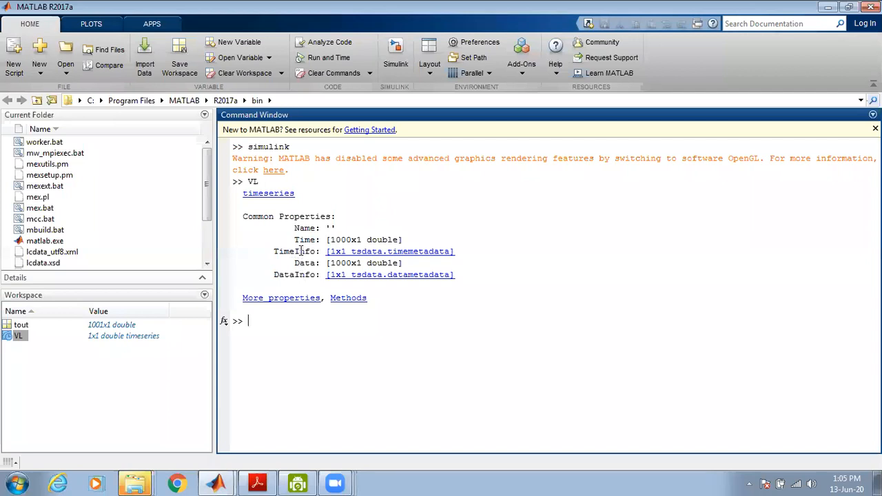
# Store the Time property of VL in a workspace variable t, suppressing the output with a semicolon
pyautogui.write('t =')
pyautogui.hotkey('alt', 'Tab')
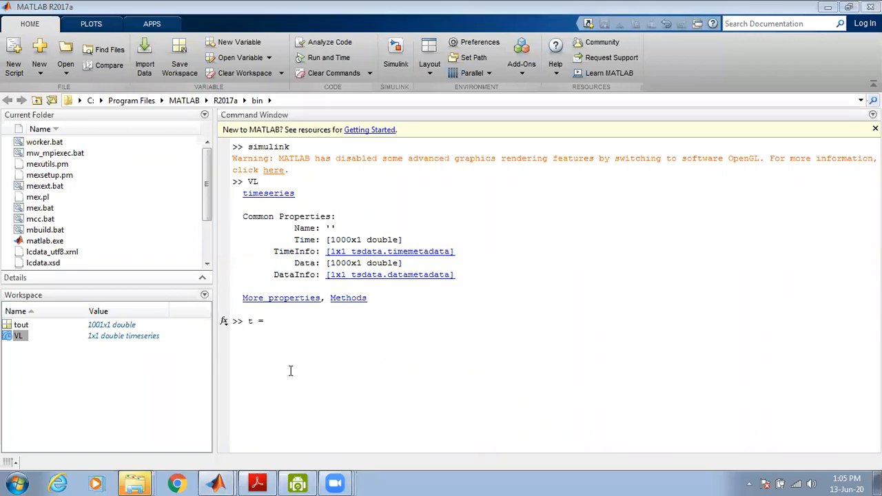
pyautogui.click(284, 320)
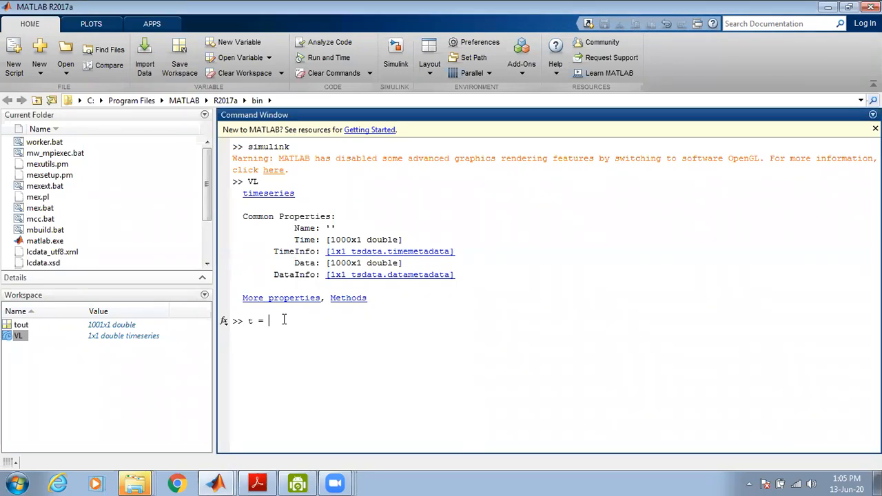
pyautogui.write('VL')
pyautogui.click(12, 339)
pyautogui.click(288, 321)
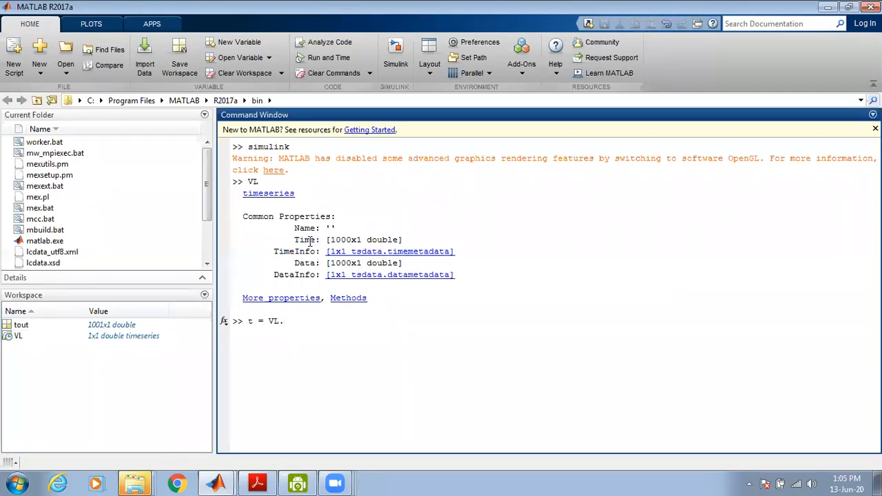
pyautogui.moveTo(289, 239); pyautogui.dragTo(321, 240)
pyautogui.write('.')
pyautogui.click(292, 321)
pyautogui.write('Time;')
pyautogui.press('Return')
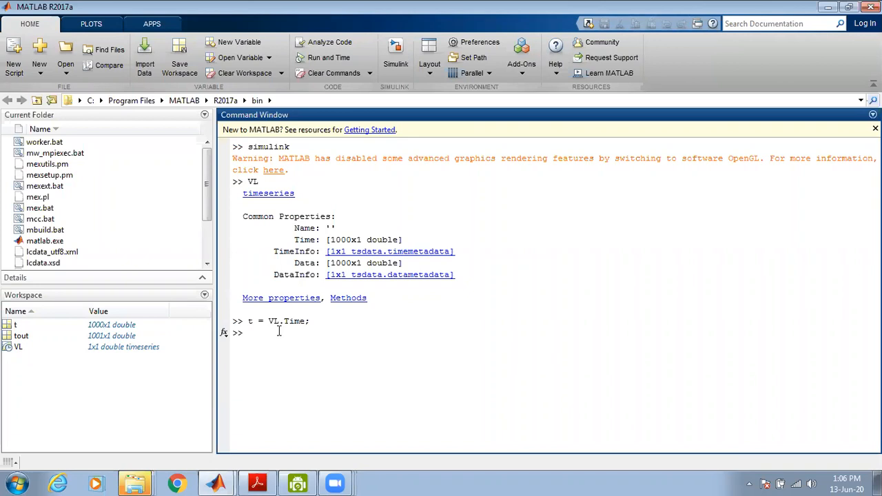
# Assign VL.Data to v with suppressed output, and plot v against t, closing the figure after viewing it
pyautogui.write('v = VL.Data;')
pyautogui.press('Return')
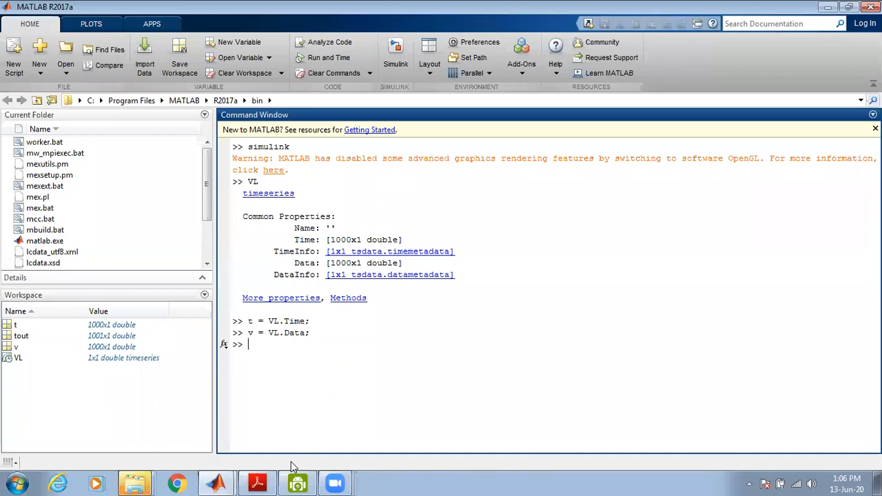
pyautogui.write('plot(t,v)')
pyautogui.press('Return')
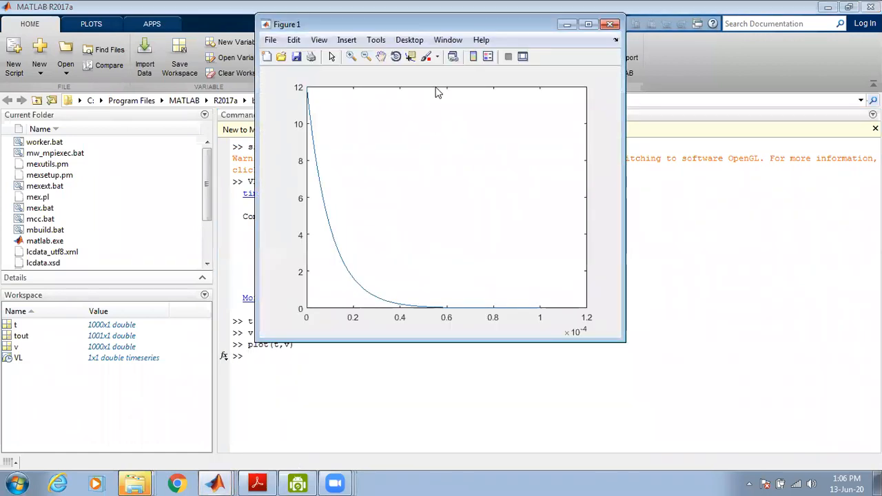
pyautogui.moveTo(444, 26); pyautogui.dragTo(480, 110)
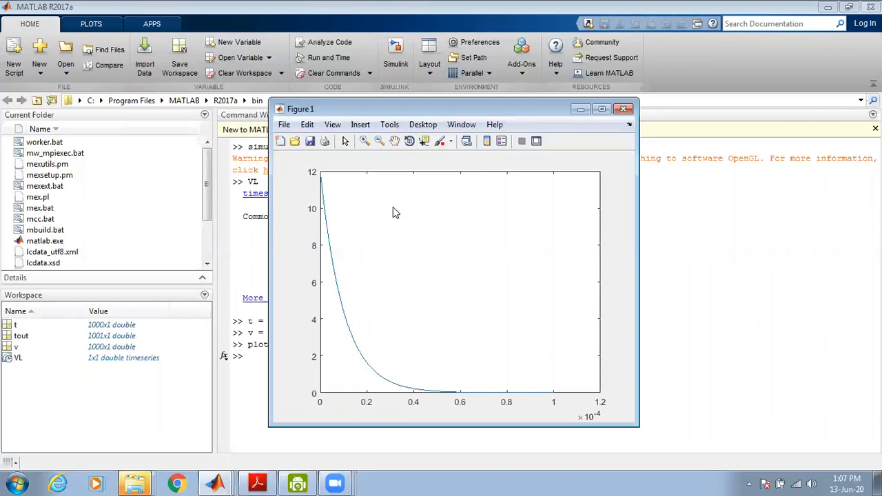
pyautogui.click(623, 110)
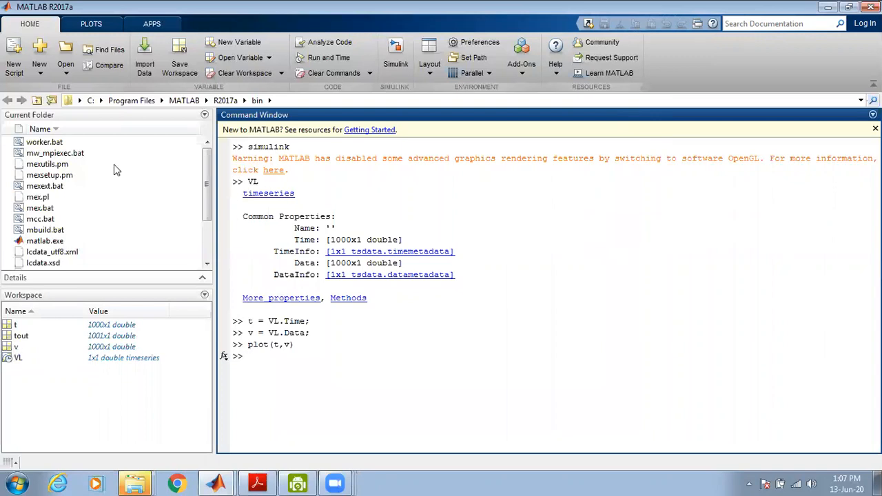
# Launch the Curve Fitting app
pyautogui.click(151, 25)
pyautogui.click(133, 56)
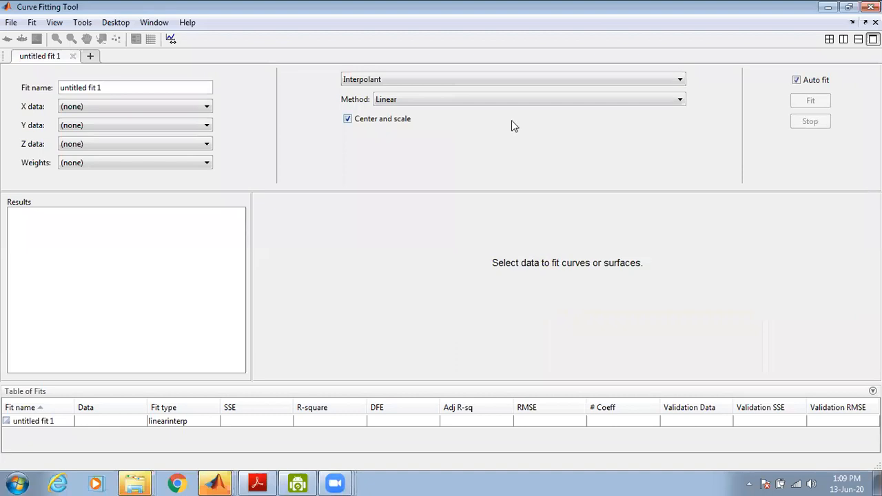
# Return to the main MATLAB window and clear the Command Window with clc
pyautogui.moveTo(215, 482)
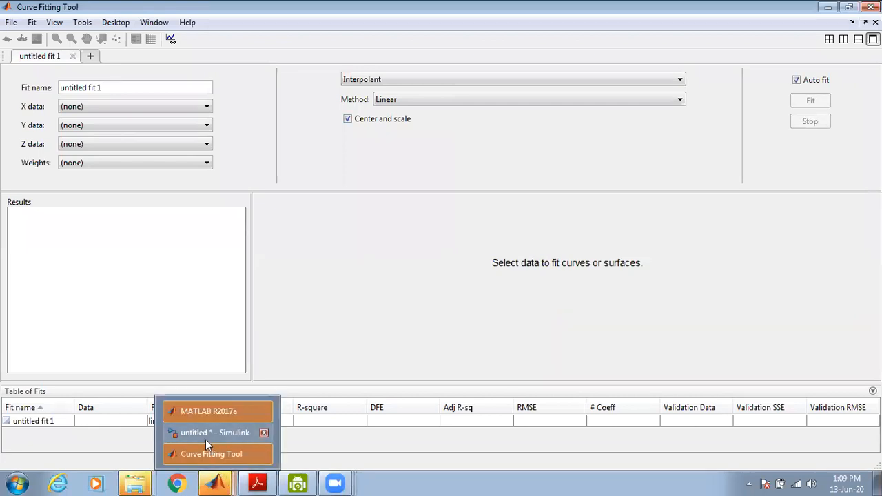
pyautogui.click(201, 412)
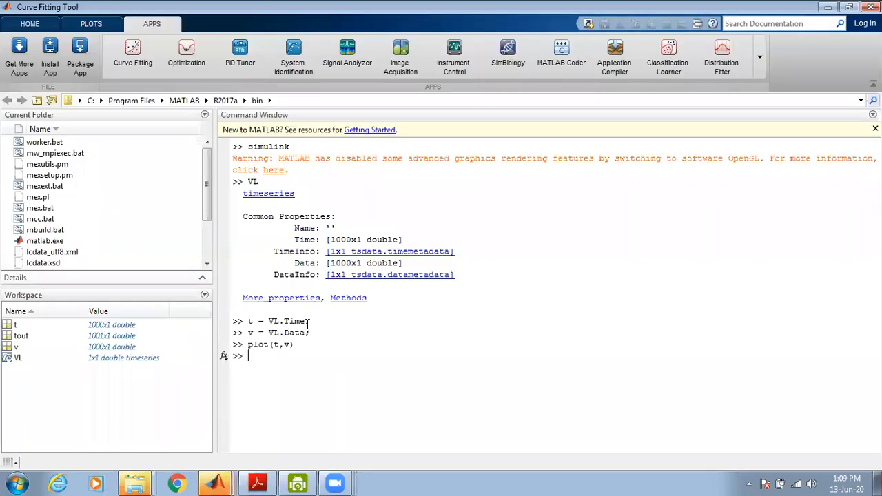
pyautogui.write('clc')
pyautogui.press('Return')
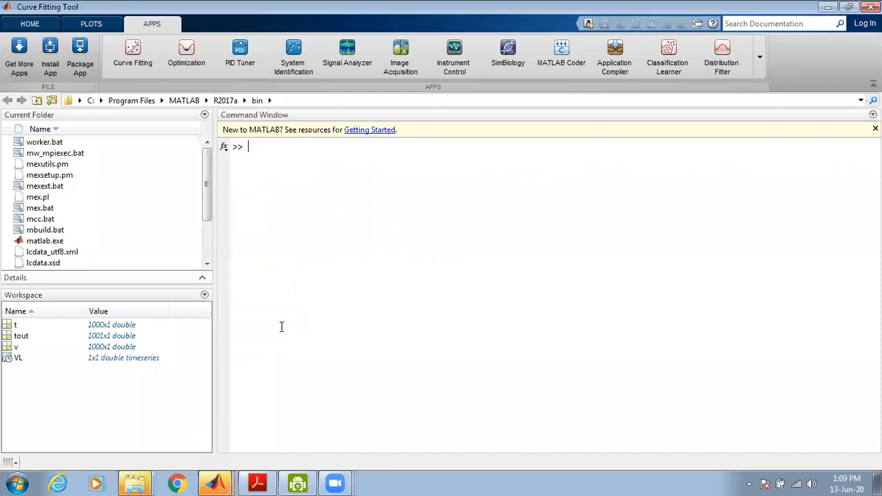
# Display the properties of VL in the Command Window and highlight its Time and Data entries
pyautogui.click(17, 358)
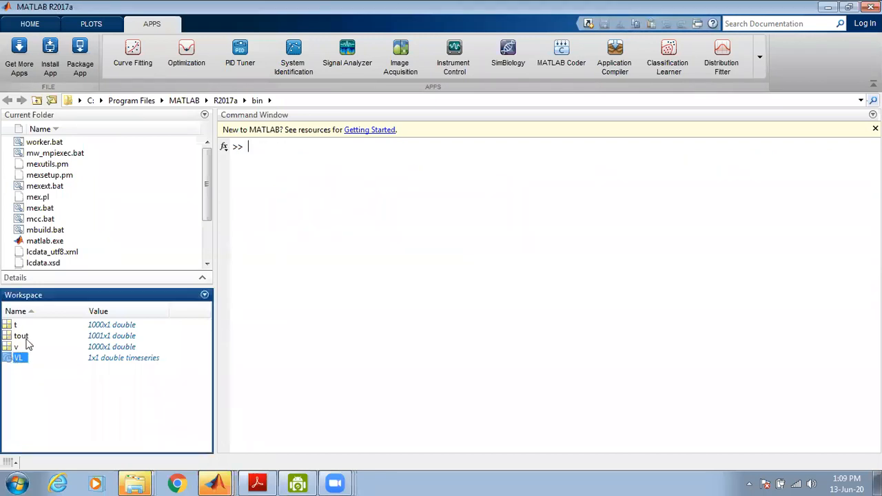
pyautogui.click(268, 144)
pyautogui.write('VL')
pyautogui.press('BackSpace')
pyautogui.write('L')
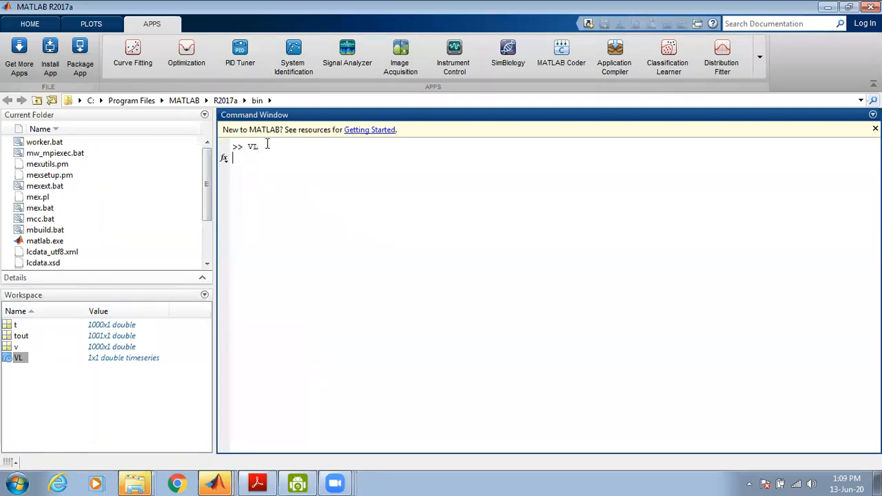
pyautogui.press('Return')
pyautogui.moveTo(295, 205); pyautogui.dragTo(440, 205)
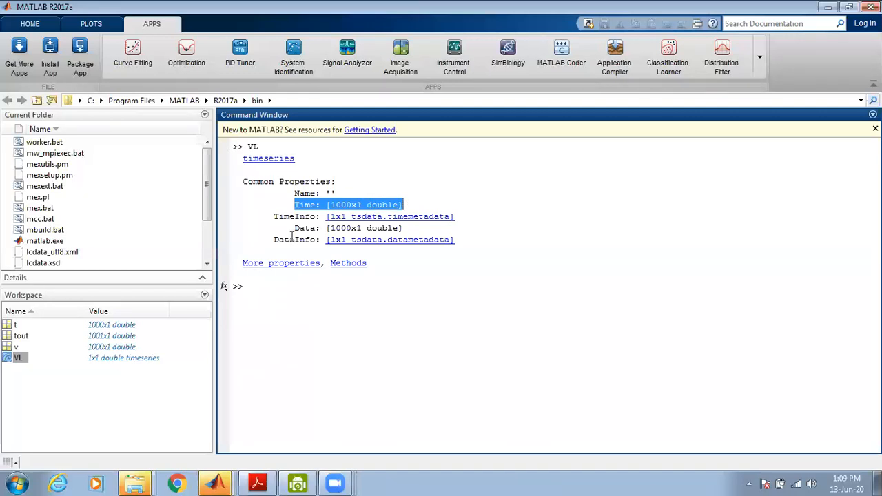
pyautogui.moveTo(296, 235); pyautogui.dragTo(358, 230)
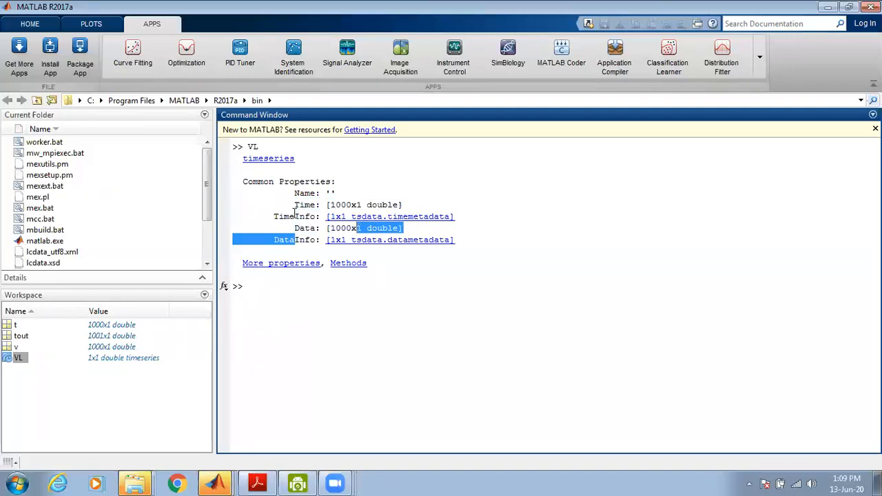
# Reassign t = VL.Time and v = VL.Data in the Command Window, suppressing both outputs
pyautogui.click(292, 287)
pyautogui.write('t = ')
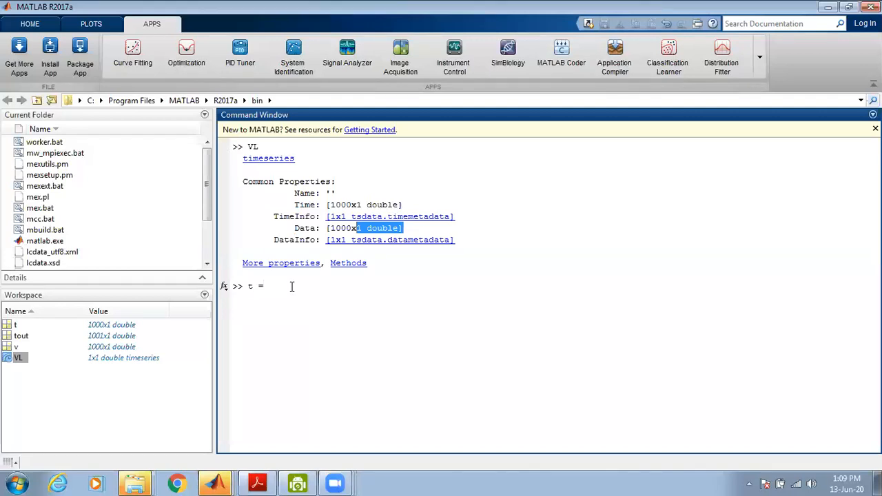
pyautogui.write('VL.Time;')
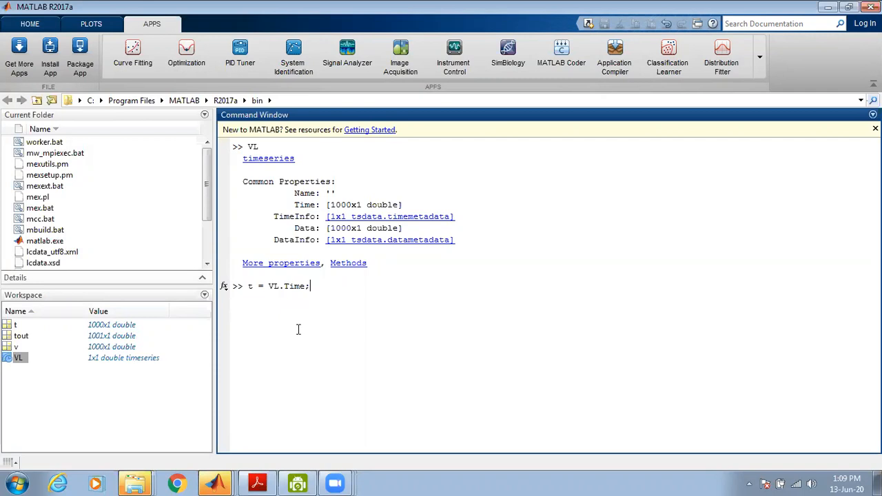
pyautogui.press('Return')
pyautogui.write('v = VL.Data;')
pyautogui.press('Return')
# Plot v against t again, reposition the figure window to inspect the curve, and close it
pyautogui.write('plot(')
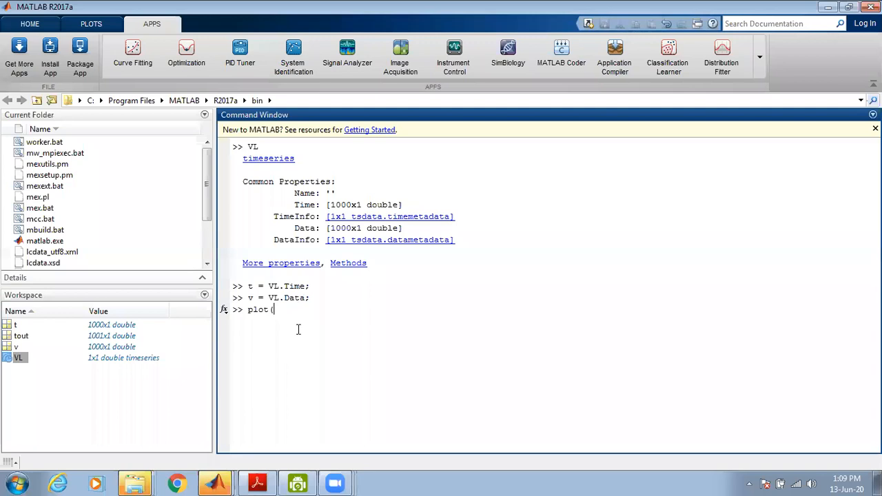
pyautogui.write('t,v)')
pyautogui.press('Return')
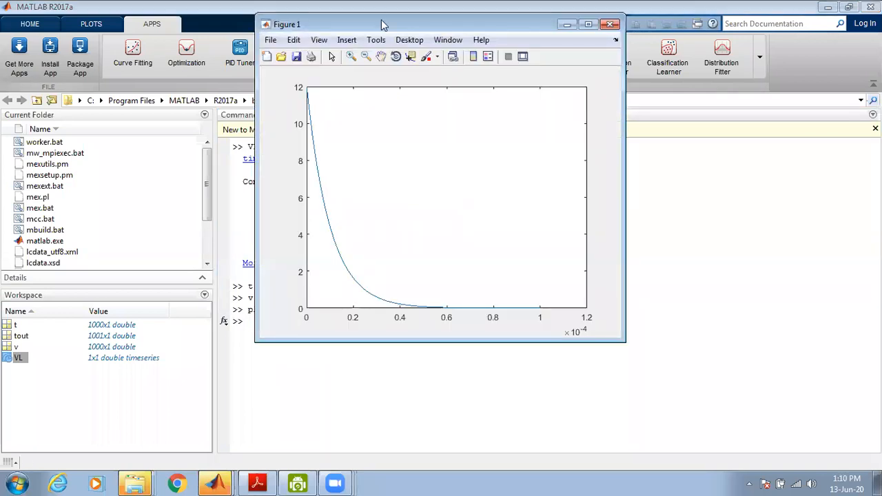
pyautogui.moveTo(383, 25); pyautogui.dragTo(391, 116)
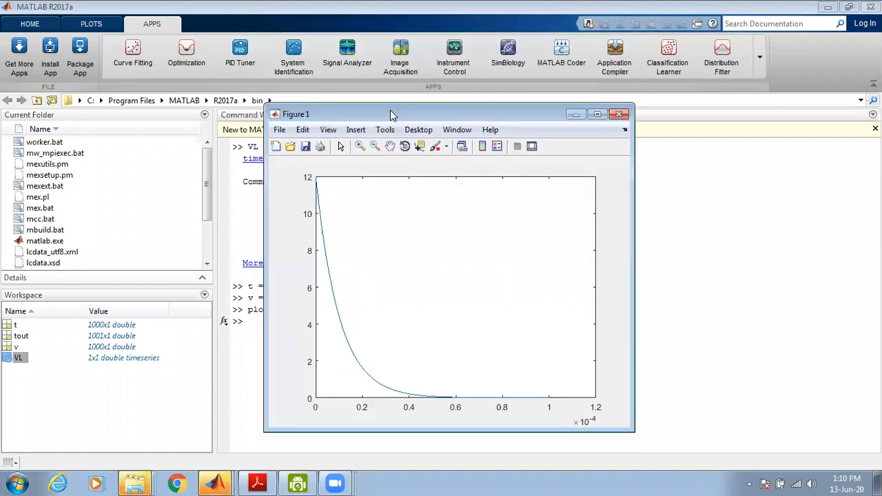
pyautogui.click(619, 116)
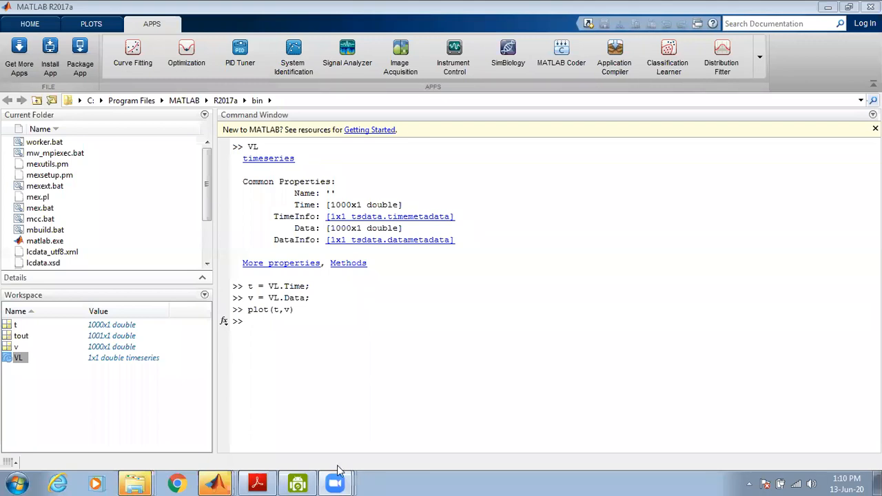
# Go to the Curve Fitting app and set the X data to t and the Y data to v
pyautogui.click(135, 53)
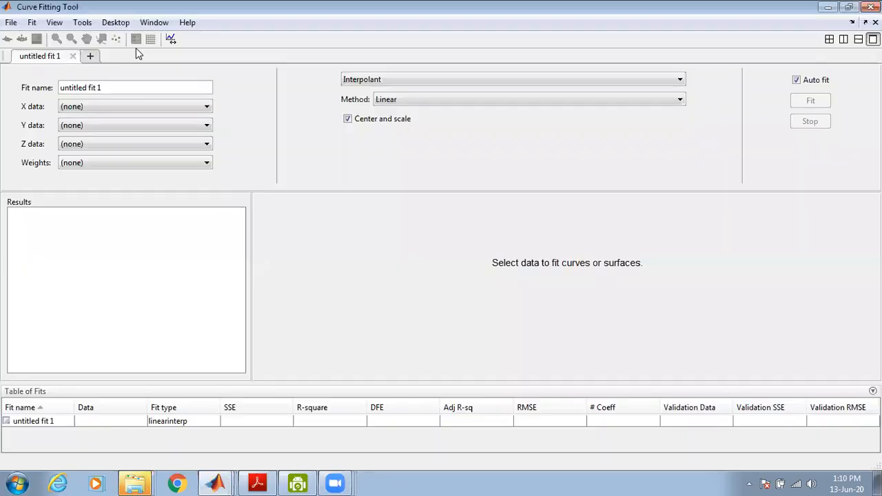
pyautogui.click(111, 105)
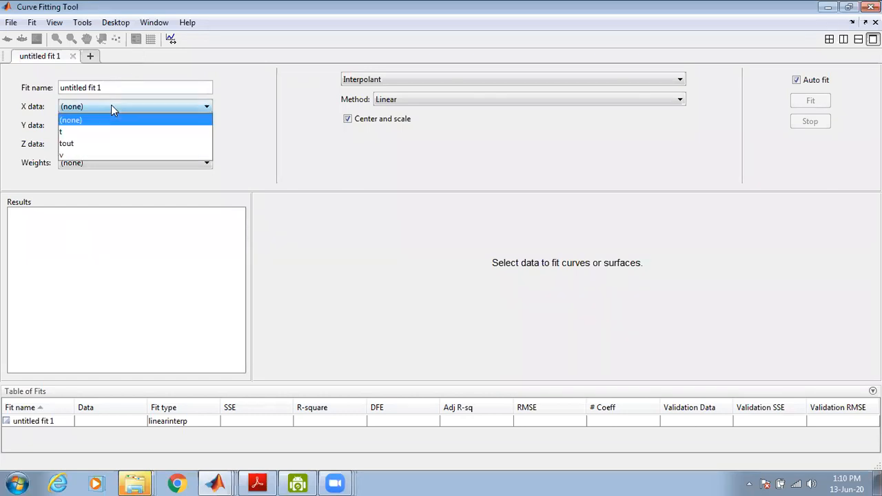
pyautogui.click(76, 132)
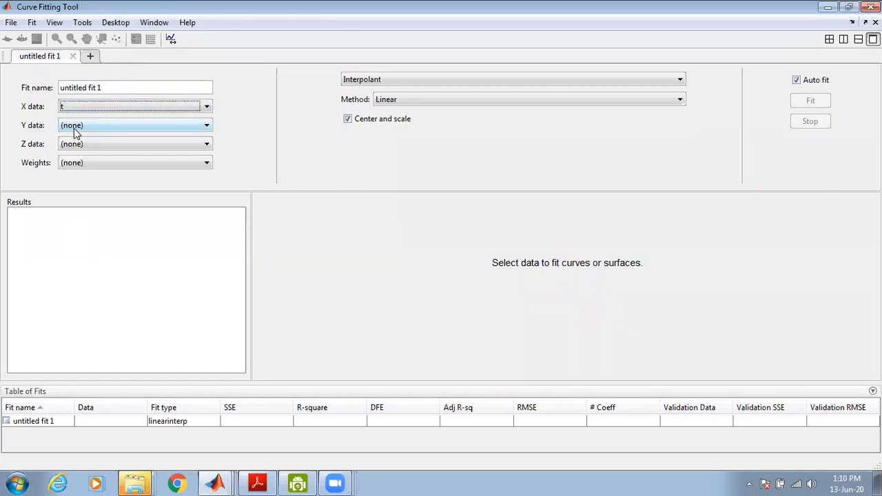
pyautogui.click(89, 126)
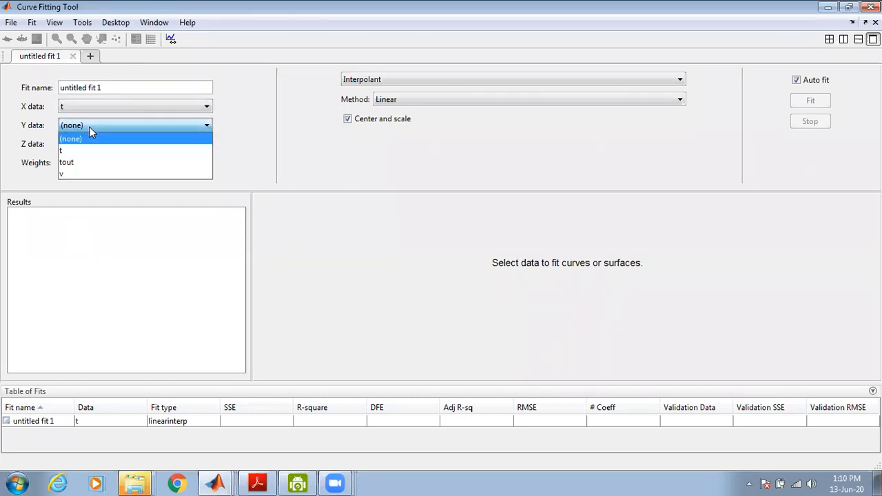
pyautogui.click(65, 173)
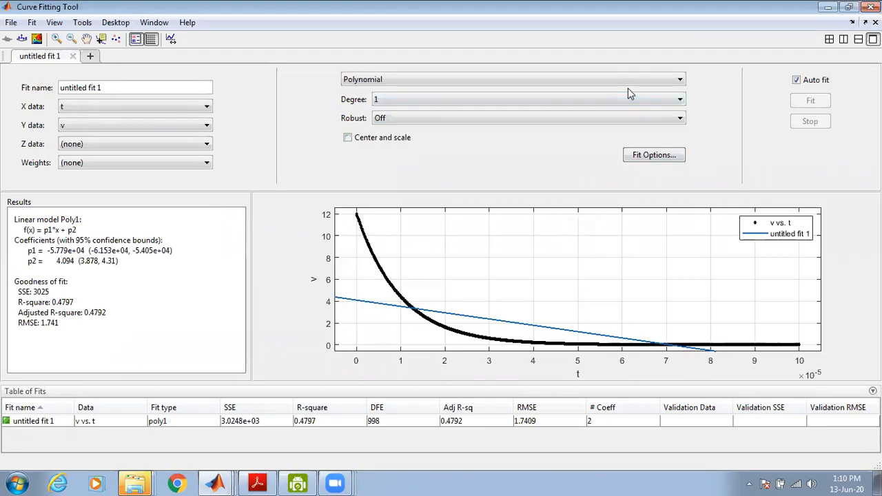
# Change the fit type to Exponential and keep the number of terms at 1
pyautogui.click(673, 83)
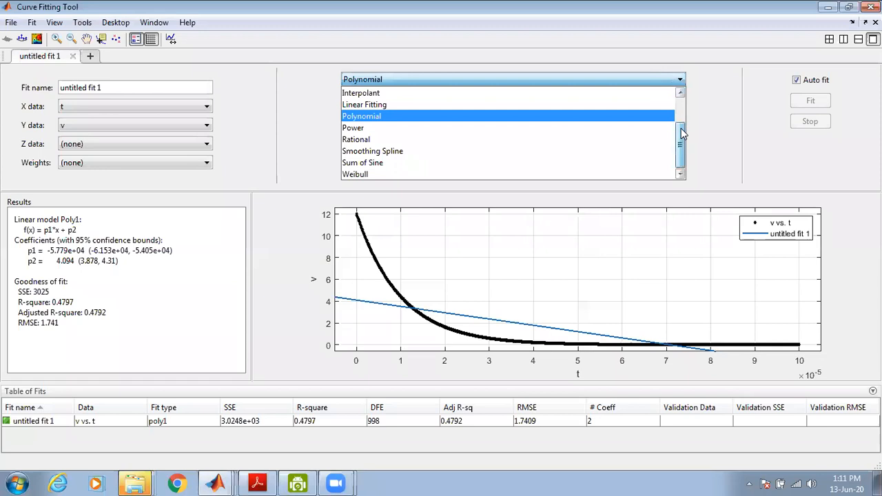
pyautogui.scroll(2, 681, 128)
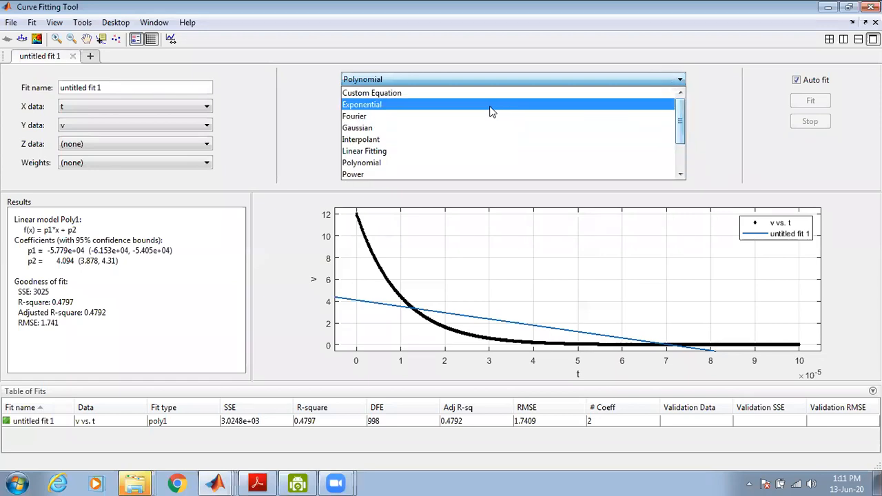
pyautogui.click(399, 102)
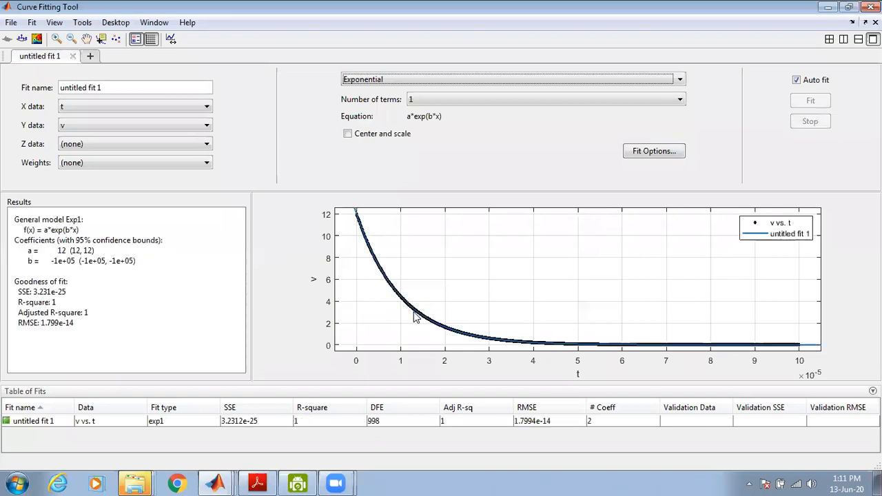
pyautogui.click(537, 99)
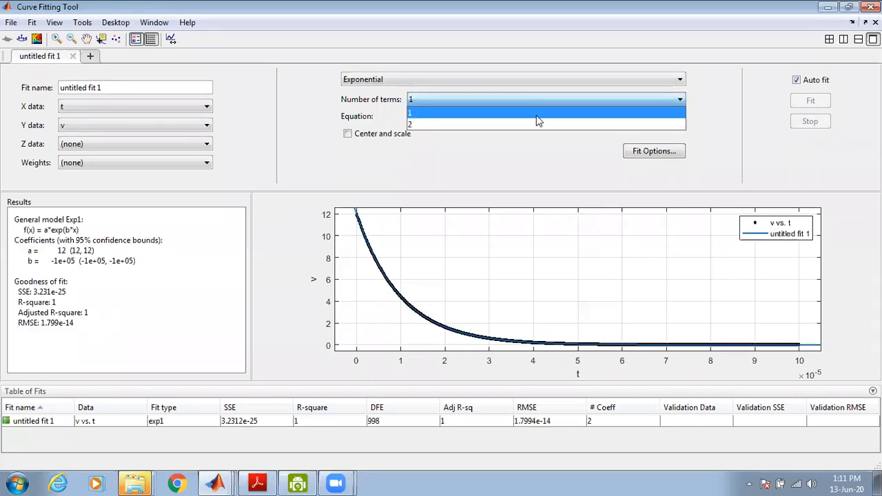
pyautogui.click(536, 114)
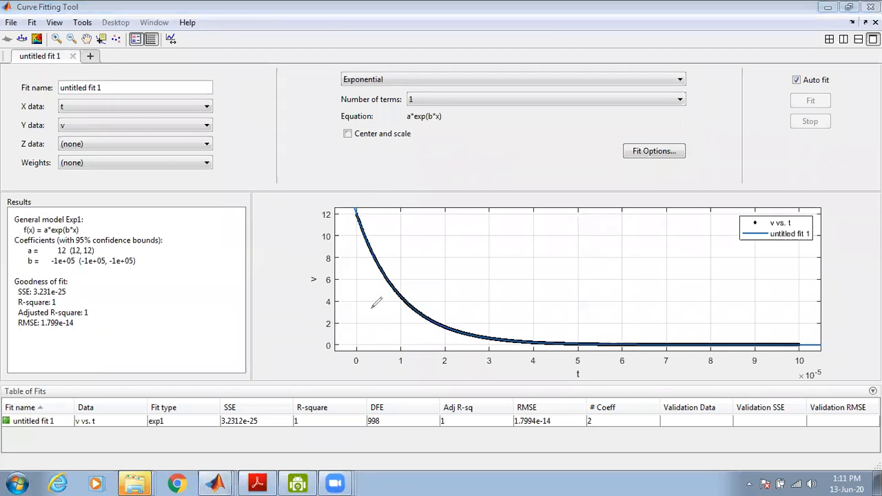
# Trace the fitted curve with the annotation pen, undo the last stroke, and underline a*exp(b*x) in the results
pyautogui.moveTo(356, 215)
pyautogui.mouseDown()
pyautogui.moveTo(416, 312)
pyautogui.moveTo(534, 343)
pyautogui.moveTo(720, 344)
pyautogui.mouseUp()
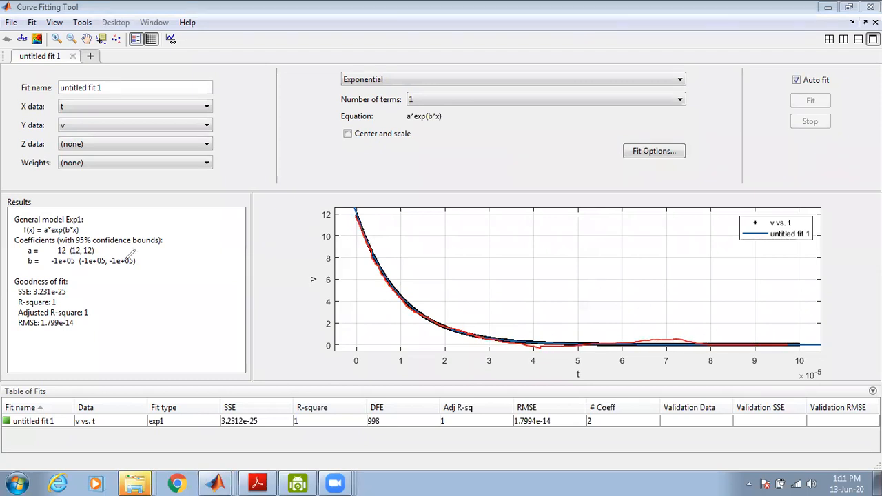
pyautogui.hotkey('ctrl', 'z')
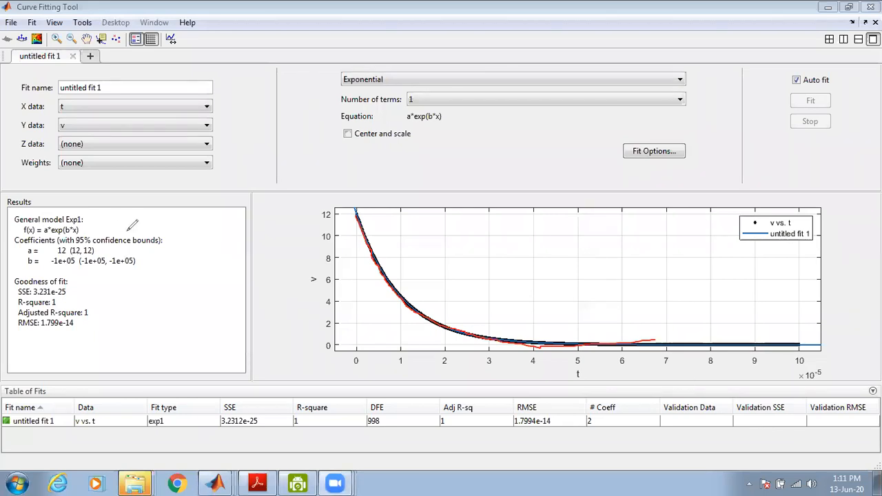
pyautogui.moveTo(42, 235); pyautogui.dragTo(78, 234)
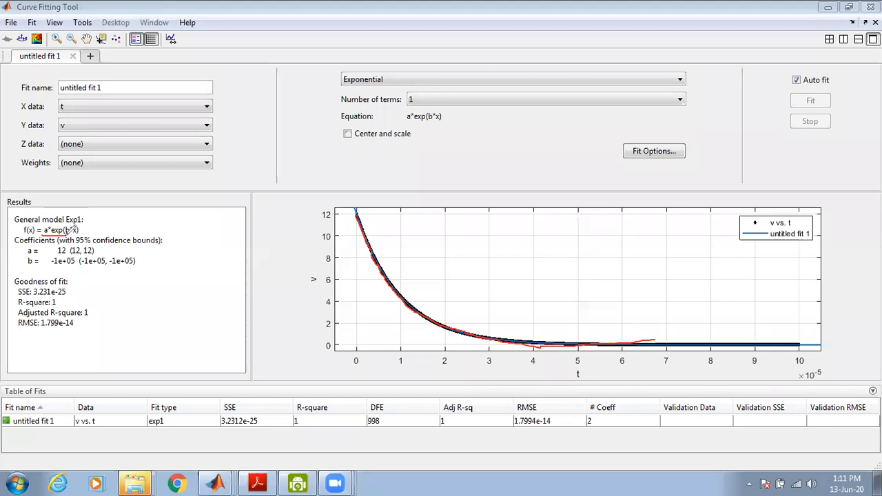
# Handwrite the general form v_L = a e^(bt) beside the fit results with the annotation pen
pyautogui.moveTo(155, 261)
pyautogui.mouseDown()
pyautogui.moveTo(181, 261)
pyautogui.moveTo(199, 242)
pyautogui.moveTo(214, 245)
pyautogui.mouseUp()
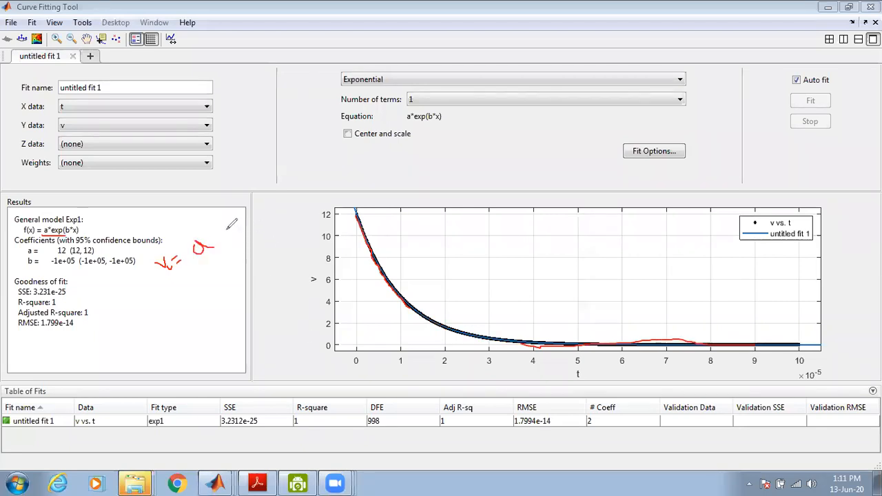
pyautogui.moveTo(215, 240)
pyautogui.mouseDown()
pyautogui.moveTo(213, 230)
pyautogui.moveTo(232, 252)
pyautogui.moveTo(242, 247)
pyautogui.mouseUp()
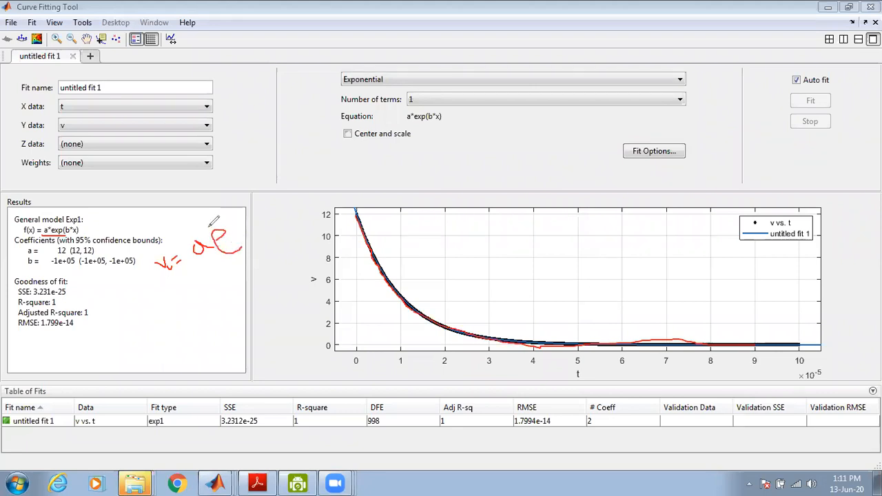
pyautogui.moveTo(205, 204)
pyautogui.mouseDown()
pyautogui.moveTo(219, 214)
pyautogui.moveTo(236, 199)
pyautogui.moveTo(222, 200)
pyautogui.mouseUp()
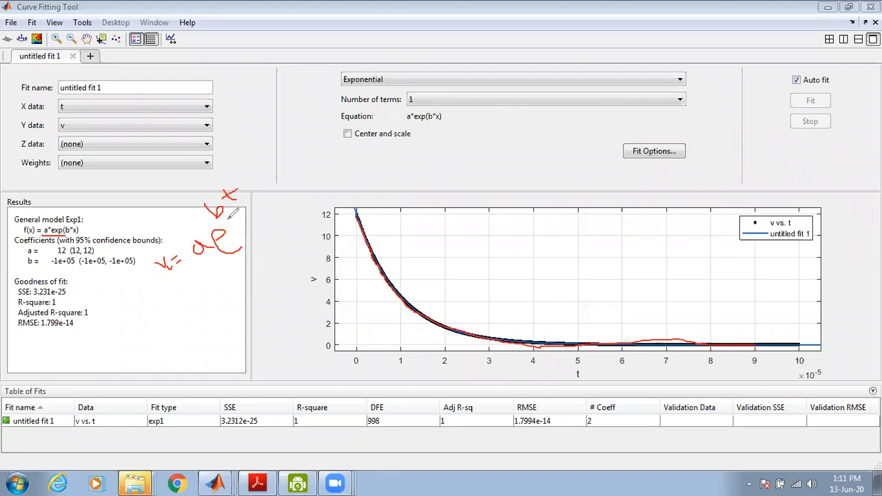
# Handwrite V_L = 12 e^(-10^5 t) below the general form, underline the b coefficient, and box the equation
pyautogui.moveTo(177, 296)
pyautogui.mouseDown()
pyautogui.moveTo(187, 301)
pyautogui.moveTo(189, 290)
pyautogui.moveTo(195, 310)
pyautogui.moveTo(214, 296)
pyautogui.mouseUp()
pyautogui.moveTo(206, 302); pyautogui.dragTo(279, 277)
pyautogui.moveTo(52, 267); pyautogui.dragTo(75, 267)
pyautogui.moveTo(257, 259)
pyautogui.mouseDown()
pyautogui.moveTo(275, 248)
pyautogui.moveTo(274, 236)
pyautogui.moveTo(289, 245)
pyautogui.moveTo(295, 237)
pyautogui.mouseUp()
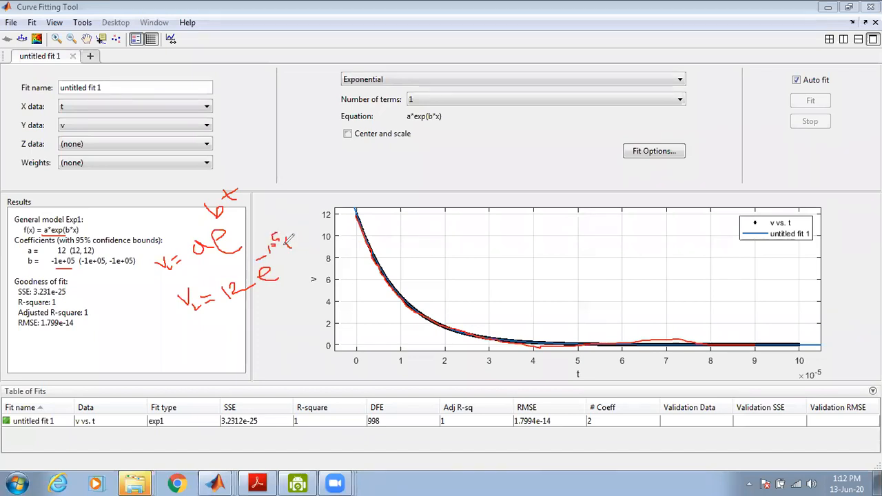
pyautogui.moveTo(164, 293)
pyautogui.mouseDown()
pyautogui.moveTo(191, 328)
pyautogui.moveTo(330, 265)
pyautogui.moveTo(296, 214)
pyautogui.moveTo(173, 283)
pyautogui.mouseUp()
# Handwrite the theoretical equation V_L = V e^(-(R/L)t) over the plot, checking its exponent against the formula in Lab - 1.pdf
pyautogui.moveTo(469, 234)
pyautogui.mouseDown()
pyautogui.moveTo(500, 241)
pyautogui.moveTo(547, 210)
pyautogui.moveTo(568, 213)
pyautogui.mouseUp()
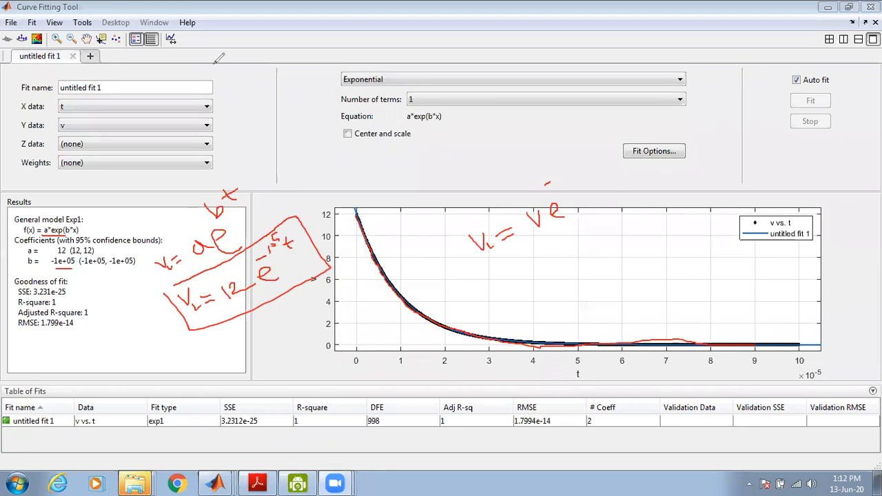
pyautogui.click(257, 483)
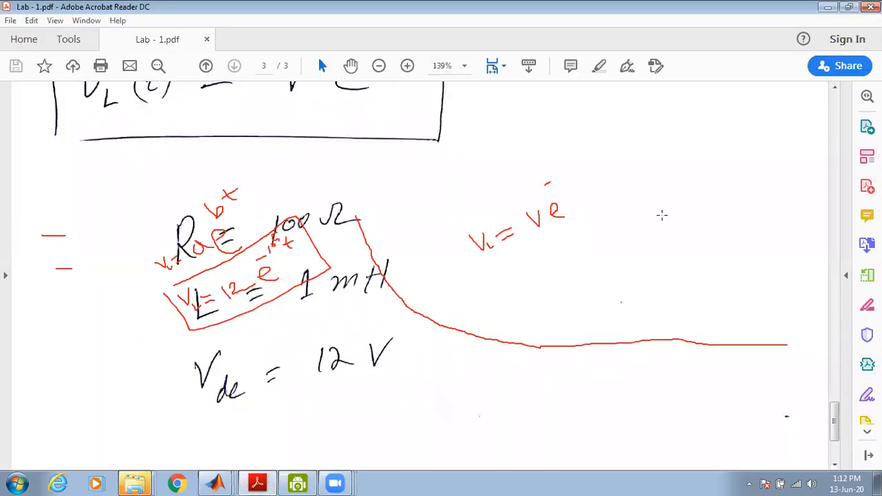
pyautogui.click(834, 88)
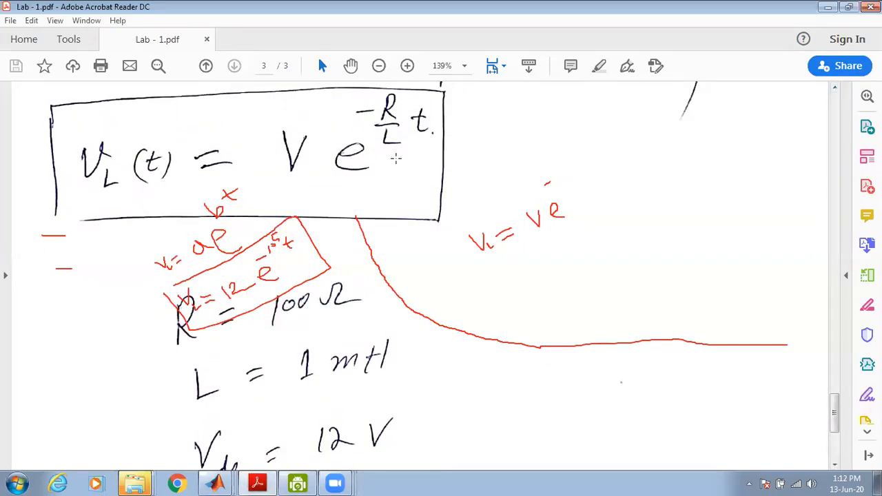
pyautogui.moveTo(214, 479)
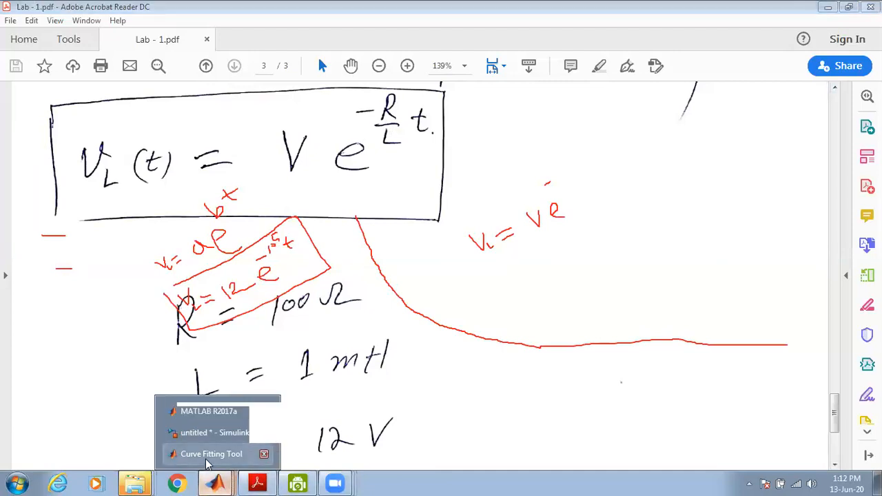
pyautogui.click(208, 460)
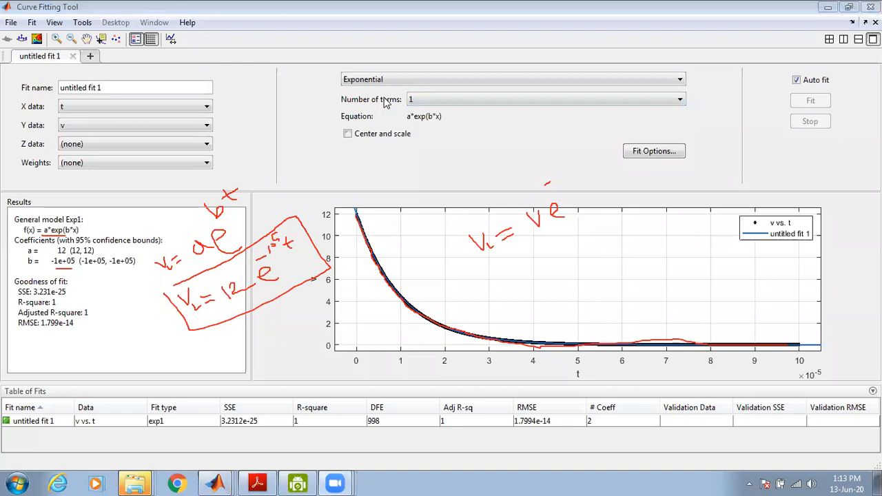
pyautogui.moveTo(548, 167)
pyautogui.mouseDown()
pyautogui.moveTo(557, 179)
pyautogui.moveTo(556, 159)
pyautogui.moveTo(552, 170)
pyautogui.moveTo(569, 177)
pyautogui.moveTo(570, 189)
pyautogui.mouseUp()
pyautogui.moveTo(578, 153)
pyautogui.mouseDown()
pyautogui.moveTo(575, 172)
pyautogui.moveTo(588, 160)
pyautogui.mouseUp()
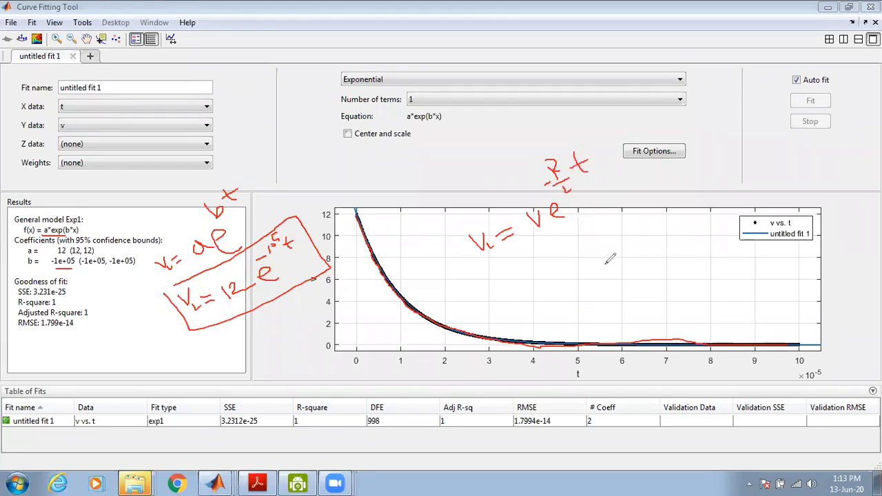
# Handwrite the circuit values V=12, R=100 and L=1m beneath the theoretical equation
pyautogui.moveTo(599, 254)
pyautogui.mouseDown()
pyautogui.moveTo(599, 269)
pyautogui.moveTo(616, 254)
pyautogui.moveTo(631, 261)
pyautogui.moveTo(671, 238)
pyautogui.mouseUp()
pyautogui.moveTo(620, 281)
pyautogui.mouseDown()
pyautogui.moveTo(622, 295)
pyautogui.moveTo(633, 281)
pyautogui.moveTo(638, 293)
pyautogui.moveTo(649, 281)
pyautogui.moveTo(662, 290)
pyautogui.moveTo(667, 261)
pyautogui.moveTo(678, 260)
pyautogui.mouseUp()
pyautogui.moveTo(663, 305)
pyautogui.mouseDown()
pyautogui.moveTo(668, 314)
pyautogui.moveTo(693, 287)
pyautogui.moveTo(698, 298)
pyautogui.moveTo(717, 288)
pyautogui.mouseUp()
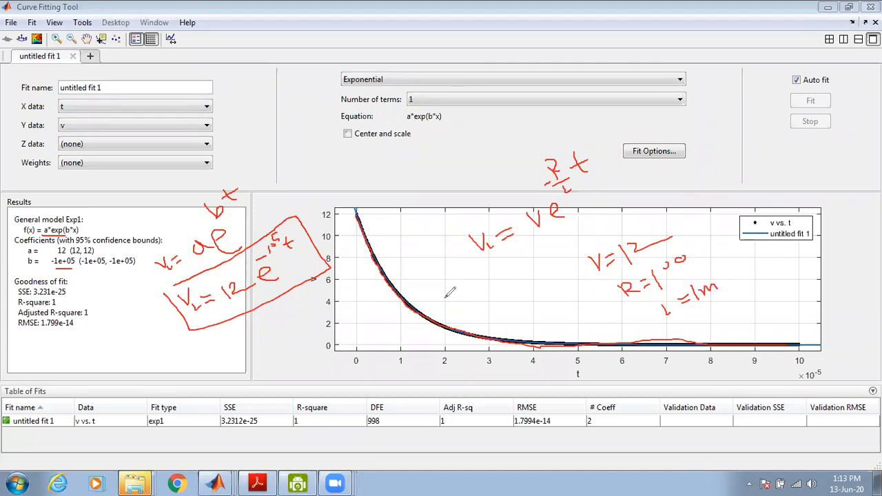
# Draw an arrow from the theoretical equation to the boxed equation and circle f(x) in the fit results
pyautogui.moveTo(471, 261)
pyautogui.mouseDown()
pyautogui.moveTo(317, 284)
pyautogui.moveTo(328, 294)
pyautogui.moveTo(318, 283)
pyautogui.mouseUp()
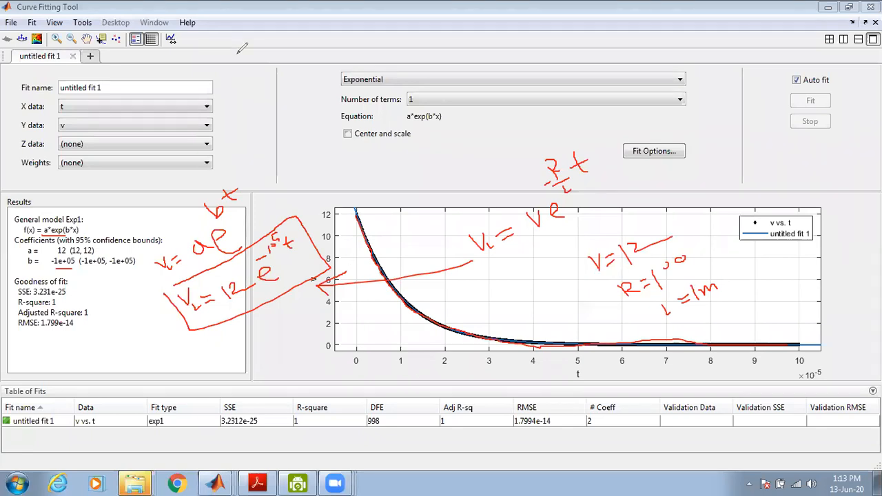
pyautogui.click(450, 476)
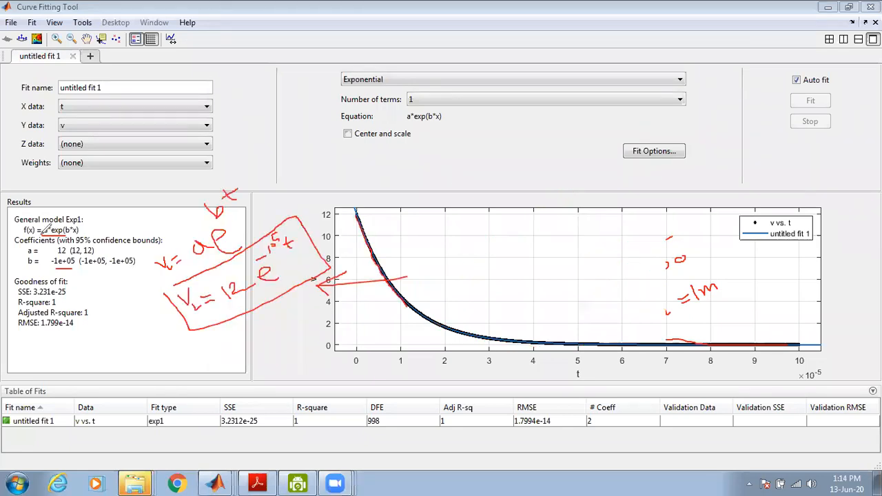
pyautogui.moveTo(28, 219)
pyautogui.mouseDown()
pyautogui.moveTo(18, 230)
pyautogui.moveTo(40, 231)
pyautogui.moveTo(32, 222)
pyautogui.mouseUp()
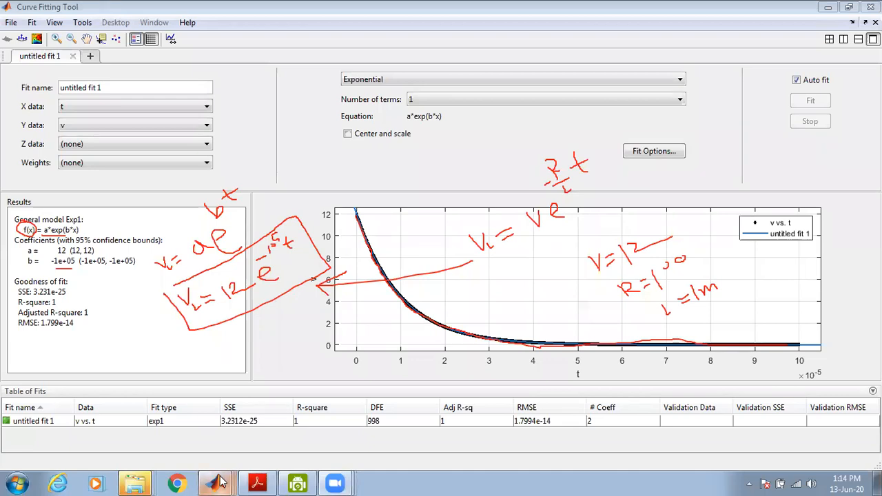
# Switch to the main MATLAB window, clear the annotations, and review the commands t = VL.Time; and v = VL.Data;
pyautogui.moveTo(219, 481)
pyautogui.click(191, 411)
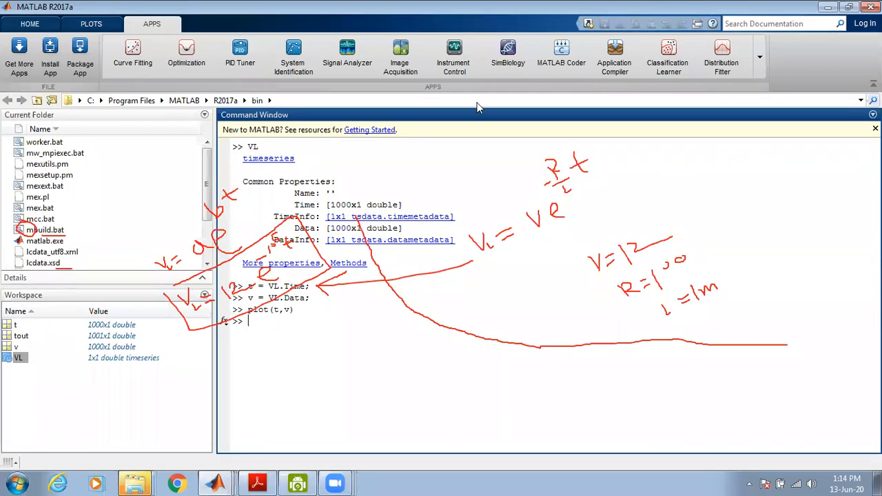
pyautogui.click(478, 108)
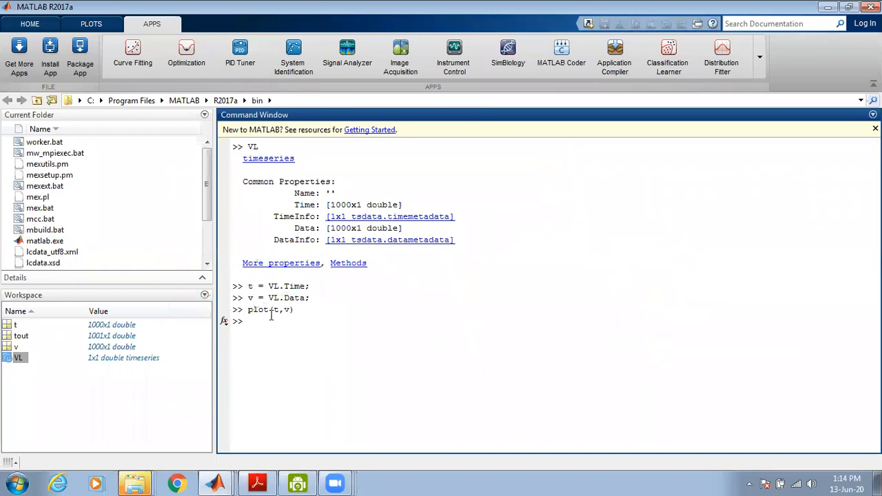
pyautogui.moveTo(245, 286); pyautogui.dragTo(313, 288)
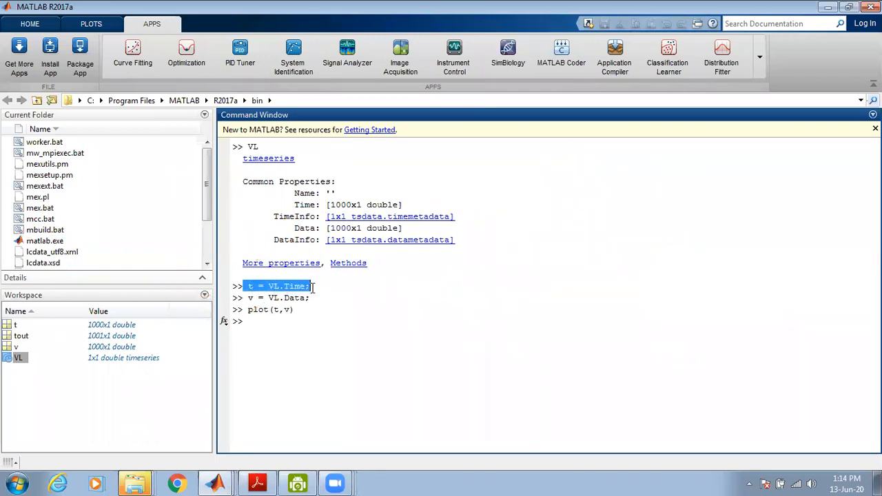
pyautogui.moveTo(245, 298); pyautogui.dragTo(313, 298)
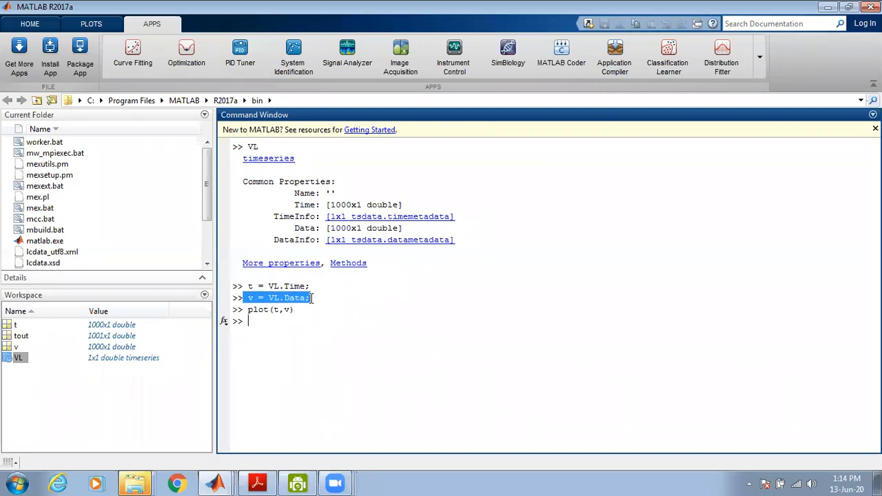
pyautogui.click(277, 320)
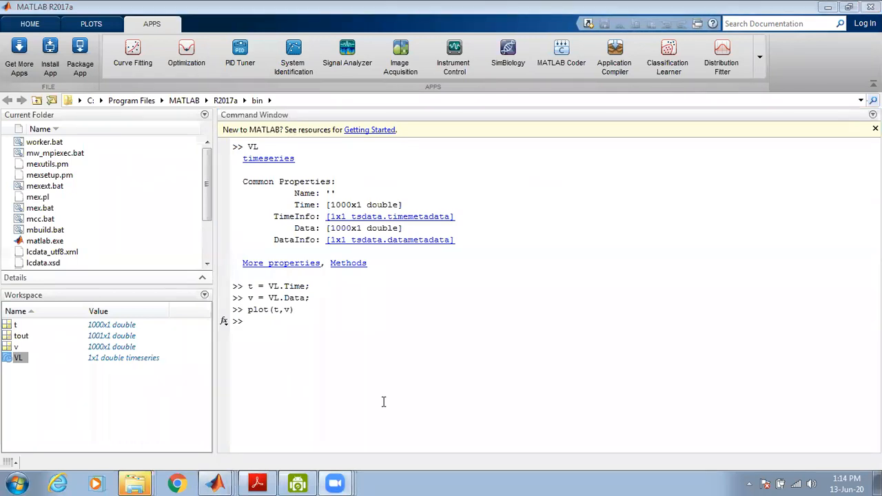
# Return to the Curve Fitting Tool and close it without saving the session
pyautogui.moveTo(215, 482)
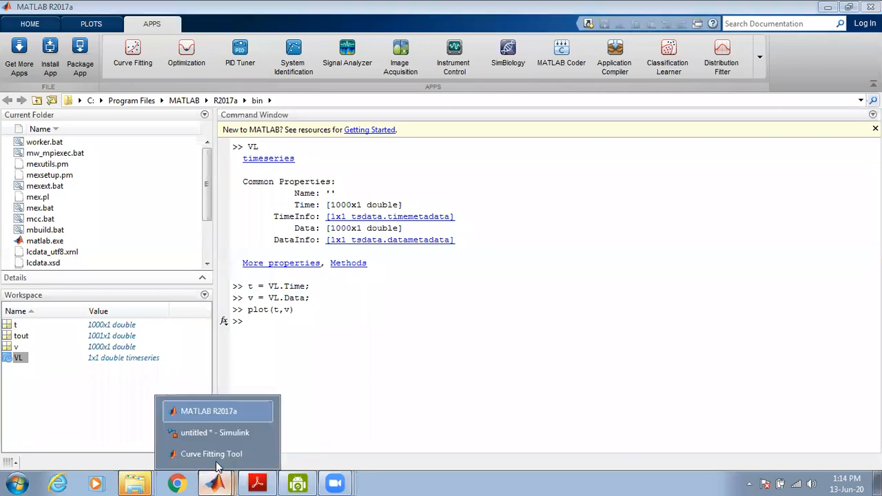
pyautogui.click(206, 453)
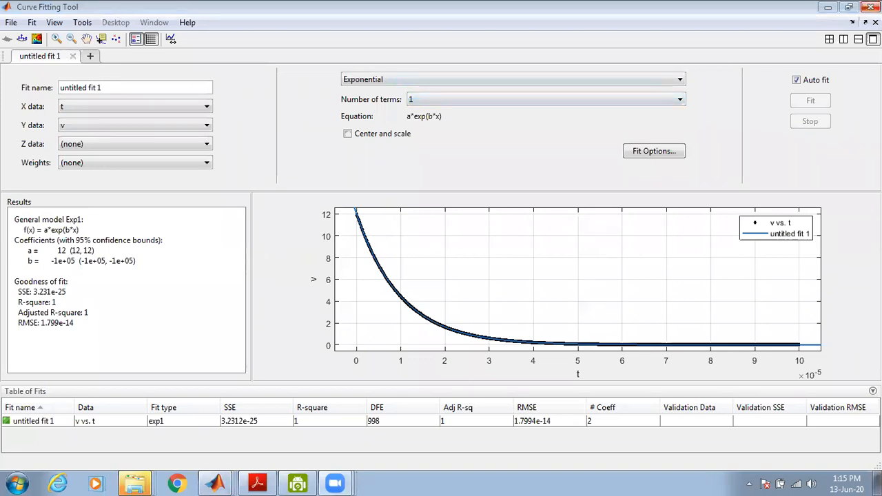
pyautogui.click(870, 7)
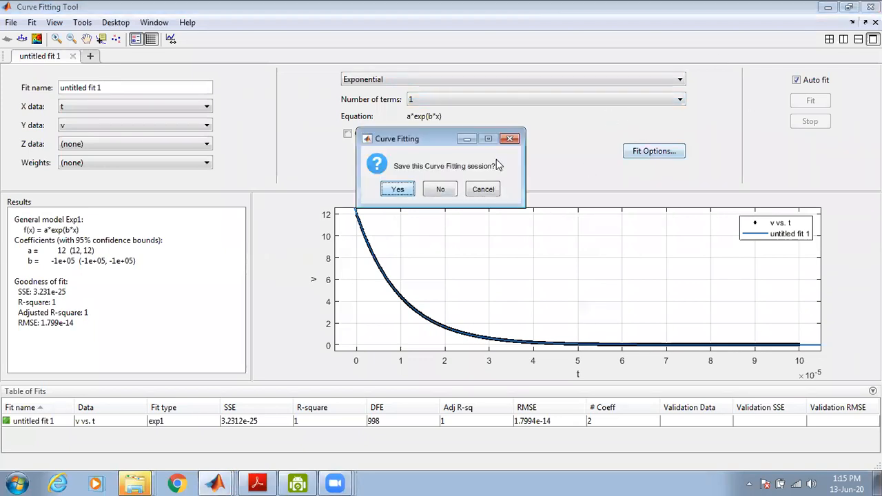
pyautogui.click(442, 189)
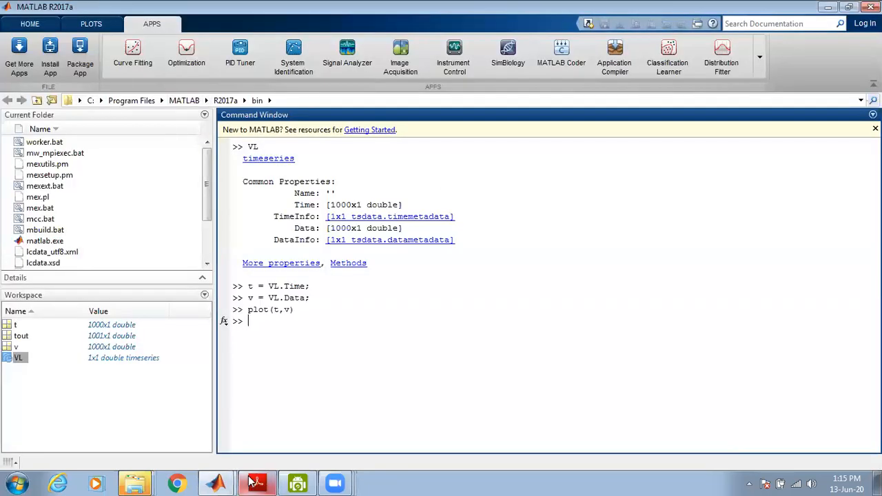
# Switch to the Simulink model and delete the Voltage Measurement, Scope and To Workspace blocks with their signal lines
pyautogui.click(213, 470)
pyautogui.click(195, 449)
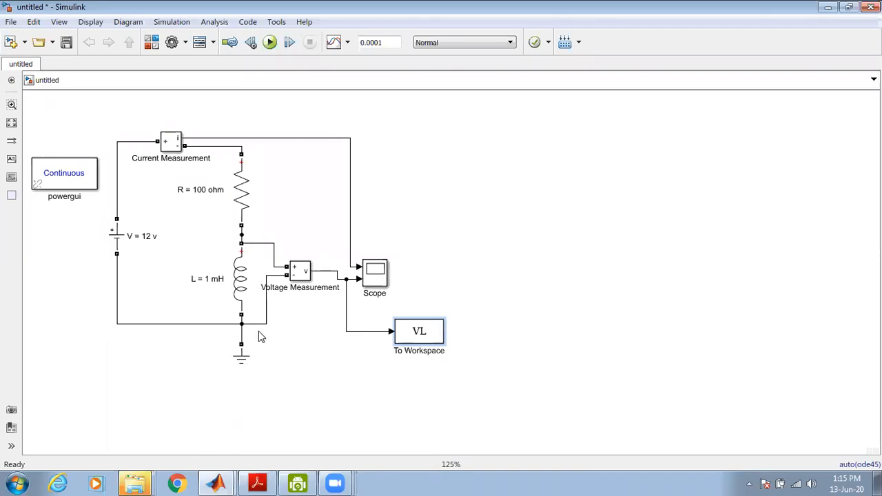
pyautogui.click(301, 274)
pyautogui.press('Delete')
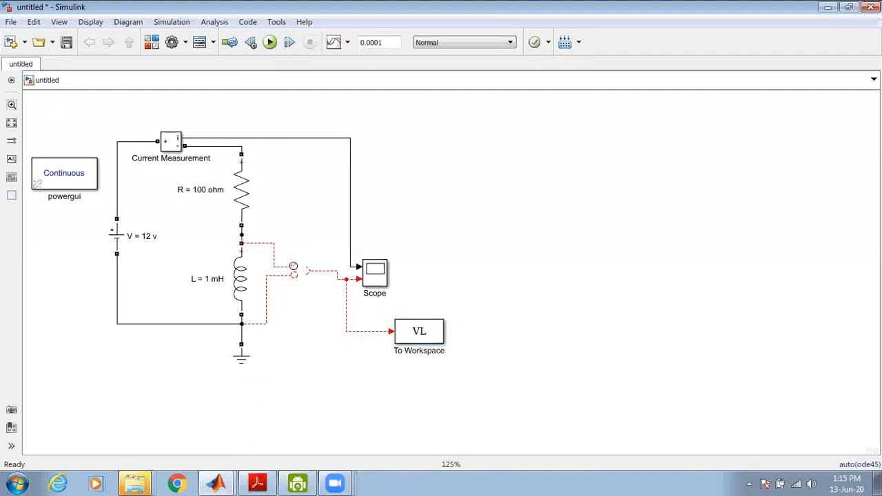
pyautogui.moveTo(485, 348); pyautogui.dragTo(279, 180)
pyautogui.press('Delete')
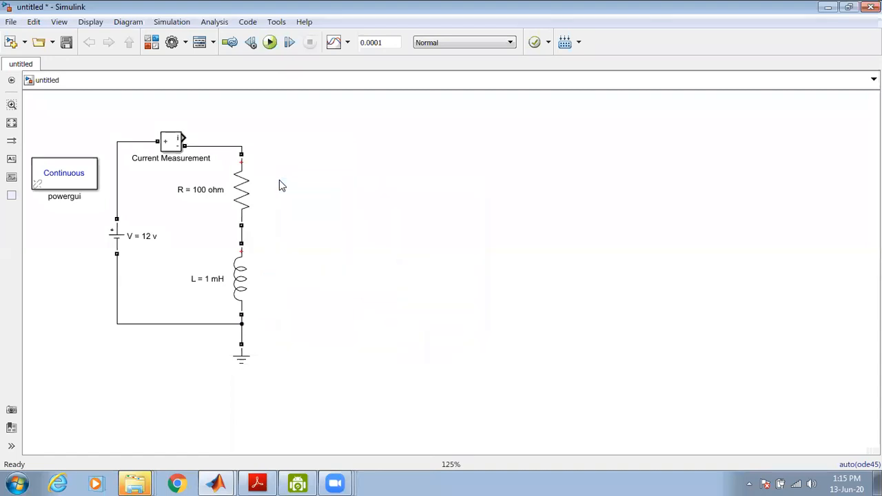
# Delete the Current Measurement block and wire the 12 V source directly to the resistor
pyautogui.click(172, 146)
pyautogui.press('Delete')
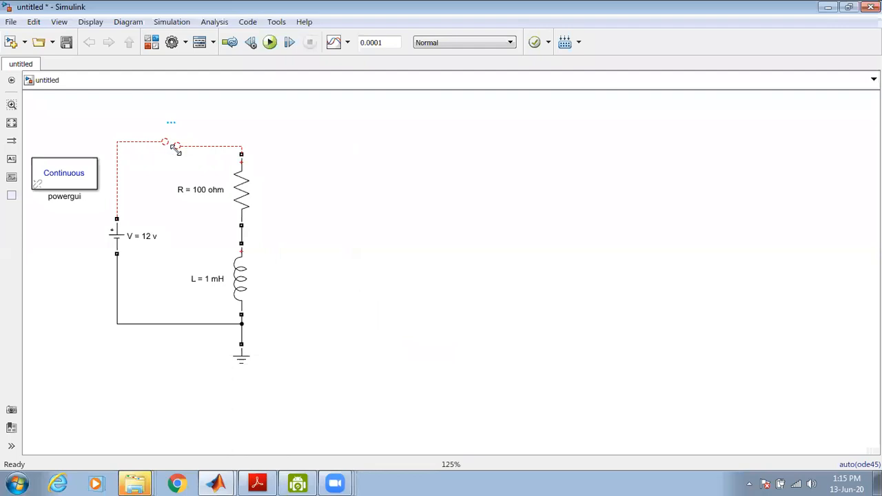
pyautogui.moveTo(172, 140); pyautogui.dragTo(117, 216)
pyautogui.hotkey('ctrl', 'z')
pyautogui.click(154, 146)
pyautogui.press('Delete')
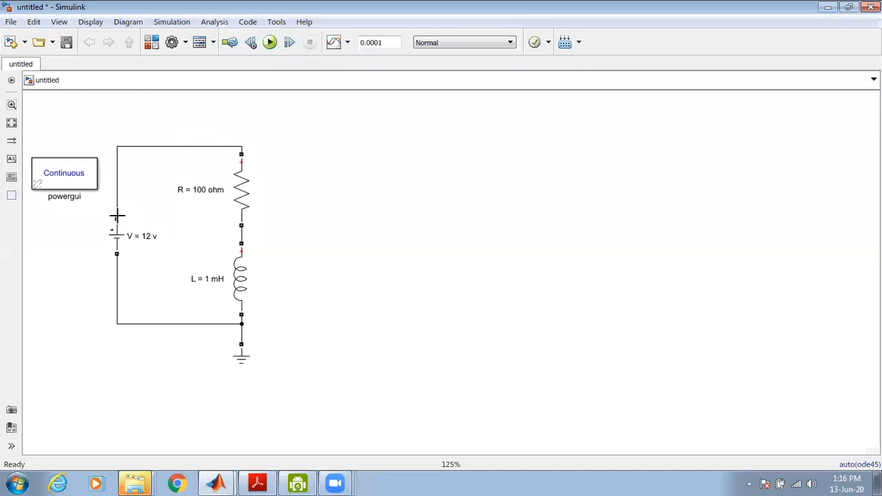
# Select the whole RL circuit and shift it up to the top of the canvas
pyautogui.moveTo(109, 117); pyautogui.dragTo(255, 375)
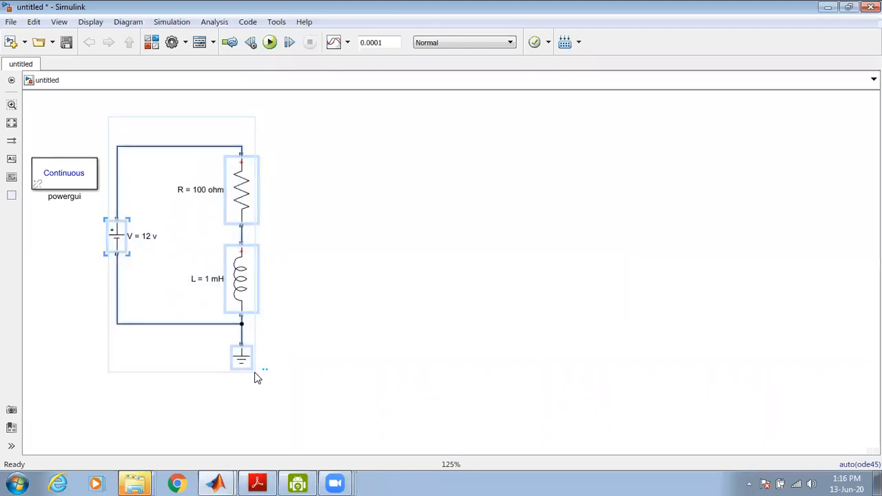
pyautogui.press('Up')
pyautogui.press('Up')
pyautogui.press('Up')
pyautogui.press('Up')
pyautogui.press('Up')
pyautogui.press('Up')
pyautogui.press('Up')
pyautogui.press('Up')
pyautogui.press('Up')
pyautogui.press('Up')
pyautogui.press('Up')
pyautogui.press('Up')
pyautogui.press('Up')
pyautogui.press('Up')
pyautogui.press('Up')
pyautogui.press('Up')
pyautogui.press('Up')
pyautogui.press('Up')
pyautogui.press('Up')
pyautogui.press('Up')
pyautogui.press('Up')
pyautogui.press('Up')
pyautogui.press('Up')
pyautogui.press('Up')
pyautogui.press('Up')
pyautogui.click(471, 169)
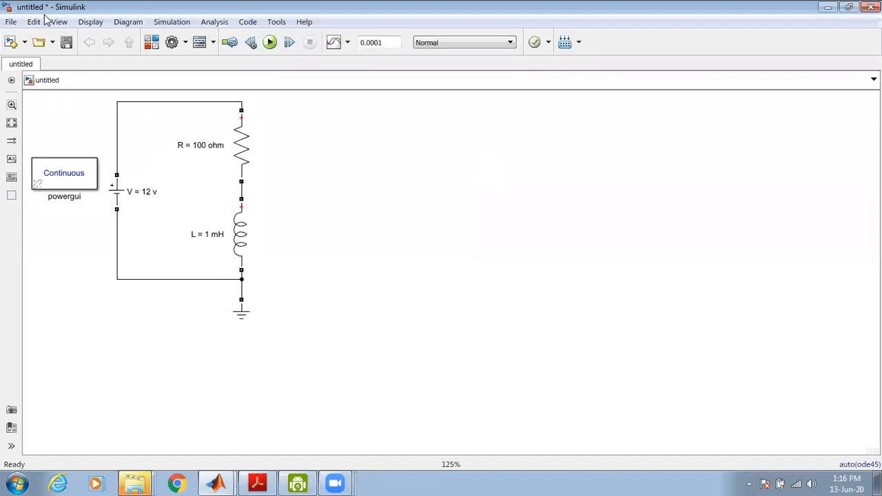
# Delete the powergui block from the model
pyautogui.click(203, 138)
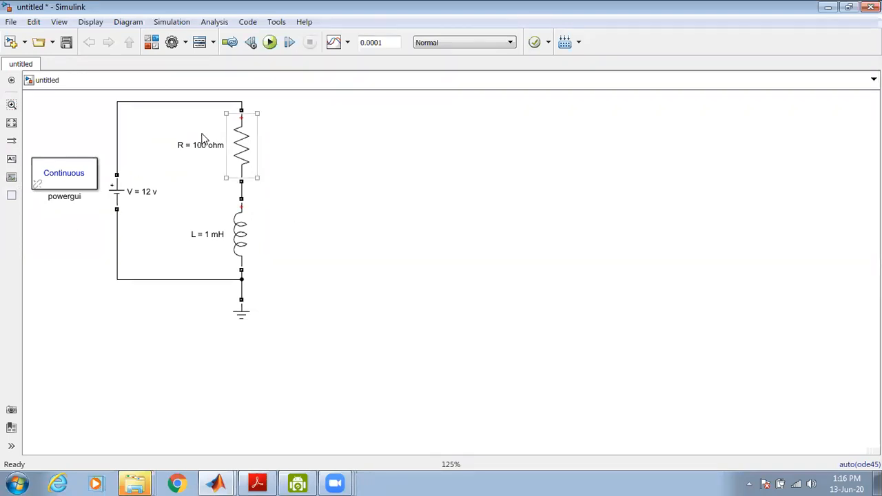
pyautogui.click(69, 174)
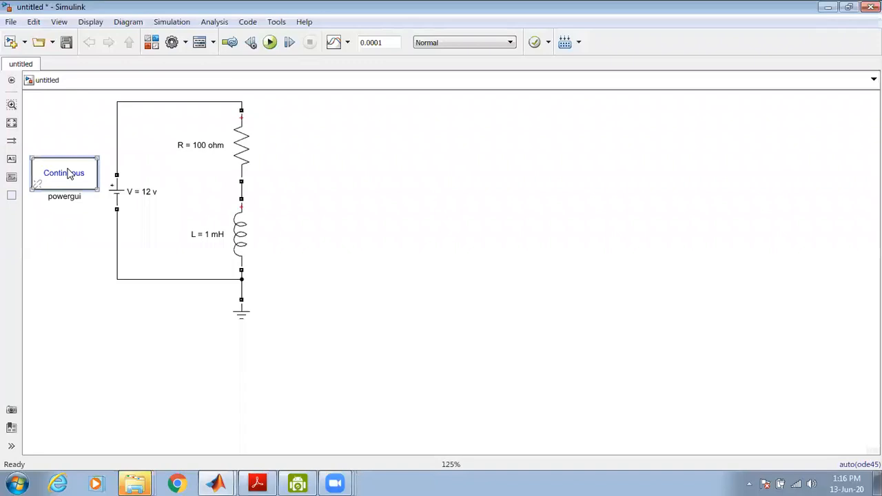
pyautogui.press('Delete')
# Select the whole RL circuit and shift it left into the freed canvas space
pyautogui.moveTo(88, 94); pyautogui.dragTo(309, 328)
pyautogui.press('Left')
pyautogui.press('Left')
pyautogui.press('Left')
pyautogui.press('Left')
pyautogui.press('Left')
pyautogui.press('Left')
pyautogui.press('Left')
pyautogui.press('Left')
pyautogui.press('Left')
pyautogui.press('Left')
pyautogui.press('Left')
pyautogui.press('Left')
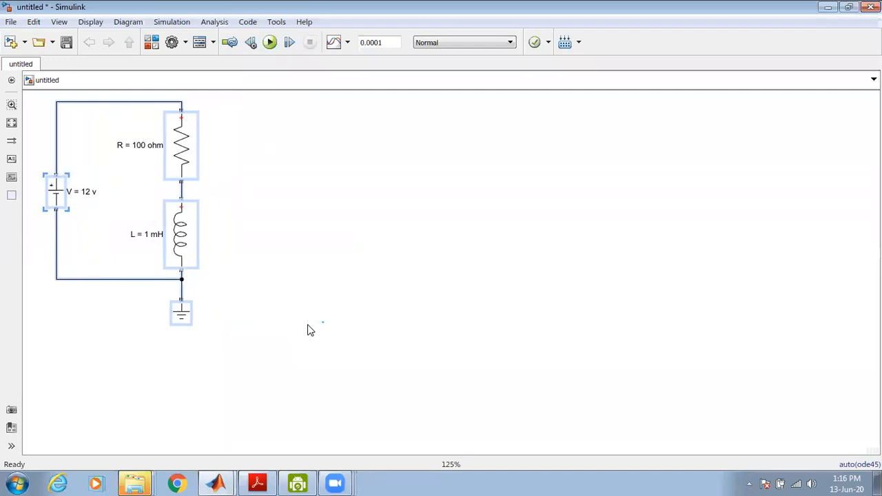
pyautogui.click(272, 182)
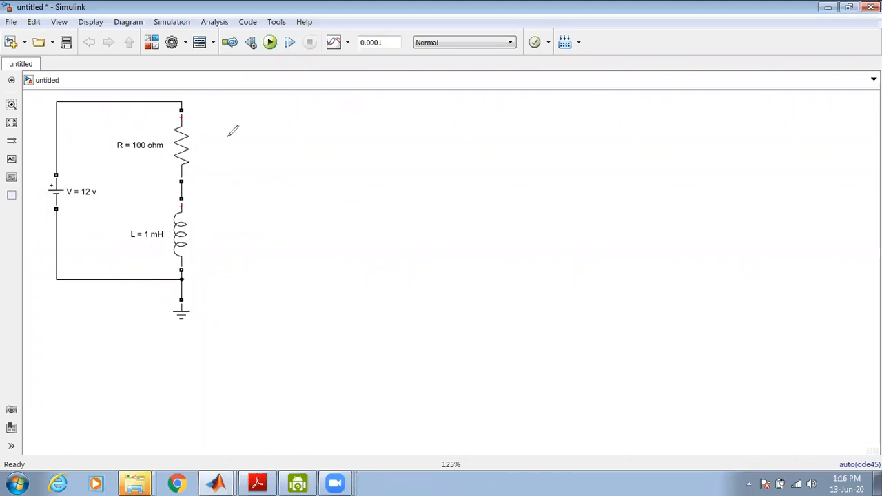
# Annotate the resistor with V_R and the inductor with V_L in red, adding plus and minus polarity signs to both
pyautogui.moveTo(197, 136)
pyautogui.mouseDown()
pyautogui.moveTo(211, 132)
pyautogui.moveTo(215, 155)
pyautogui.mouseUp()
pyautogui.moveTo(203, 119)
pyautogui.mouseDown()
pyautogui.moveTo(203, 129)
pyautogui.moveTo(208, 123)
pyautogui.mouseUp()
pyautogui.moveTo(193, 168); pyautogui.dragTo(208, 168)
pyautogui.moveTo(200, 222)
pyautogui.mouseDown()
pyautogui.moveTo(210, 220)
pyautogui.moveTo(214, 238)
pyautogui.mouseUp()
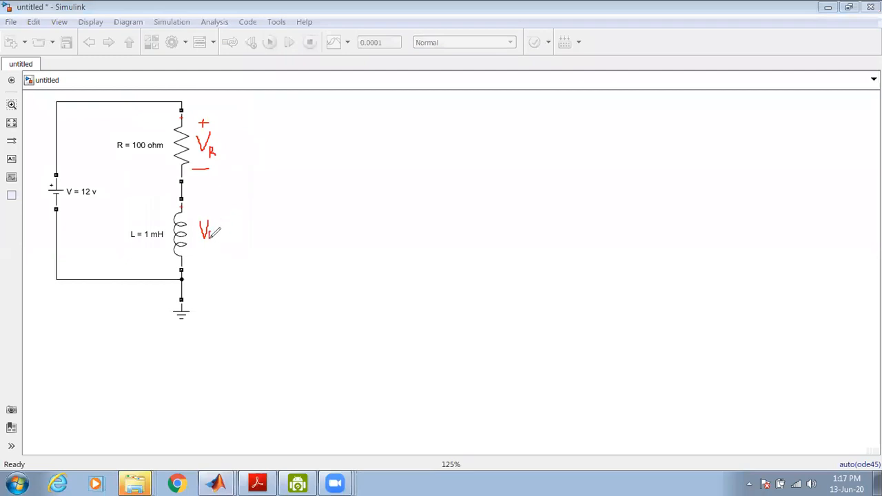
pyautogui.moveTo(209, 208); pyautogui.dragTo(209, 217)
pyautogui.moveTo(205, 213); pyautogui.dragTo(214, 213)
pyautogui.moveTo(203, 248); pyautogui.dragTo(212, 247)
# Handwrite V = V_R + V_L and V_R = i R below the circuit, marking current i with an arrow on the upper wire
pyautogui.moveTo(49, 334)
pyautogui.mouseDown()
pyautogui.moveTo(90, 343)
pyautogui.moveTo(110, 324)
pyautogui.moveTo(113, 351)
pyautogui.moveTo(117, 338)
pyautogui.moveTo(122, 349)
pyautogui.moveTo(149, 344)
pyautogui.moveTo(141, 357)
pyautogui.moveTo(166, 339)
pyautogui.moveTo(173, 356)
pyautogui.mouseUp()
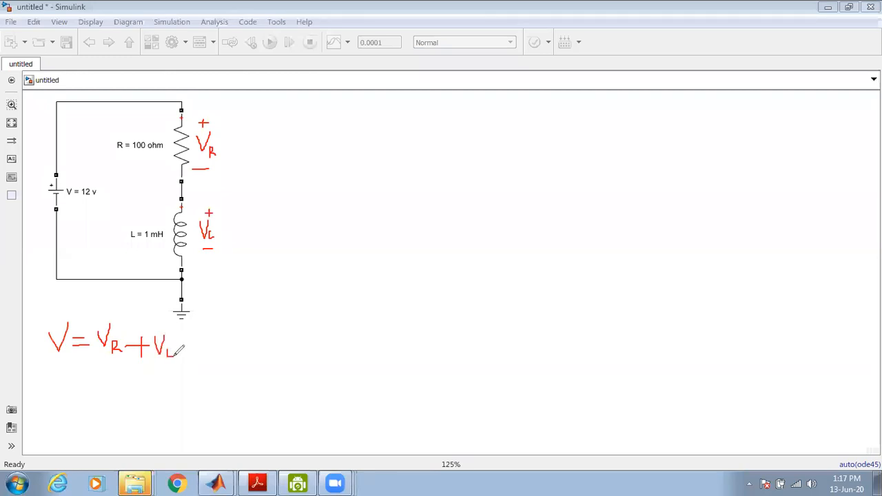
pyautogui.moveTo(107, 98)
pyautogui.mouseDown()
pyautogui.moveTo(114, 101)
pyautogui.moveTo(102, 127)
pyautogui.mouseUp()
pyautogui.moveTo(57, 372)
pyautogui.mouseDown()
pyautogui.moveTo(71, 374)
pyautogui.moveTo(72, 392)
pyautogui.moveTo(80, 375)
pyautogui.moveTo(74, 383)
pyautogui.moveTo(82, 394)
pyautogui.moveTo(139, 385)
pyautogui.moveTo(147, 371)
pyautogui.moveTo(141, 377)
pyautogui.moveTo(151, 382)
pyautogui.mouseUp()
pyautogui.click(120, 365)
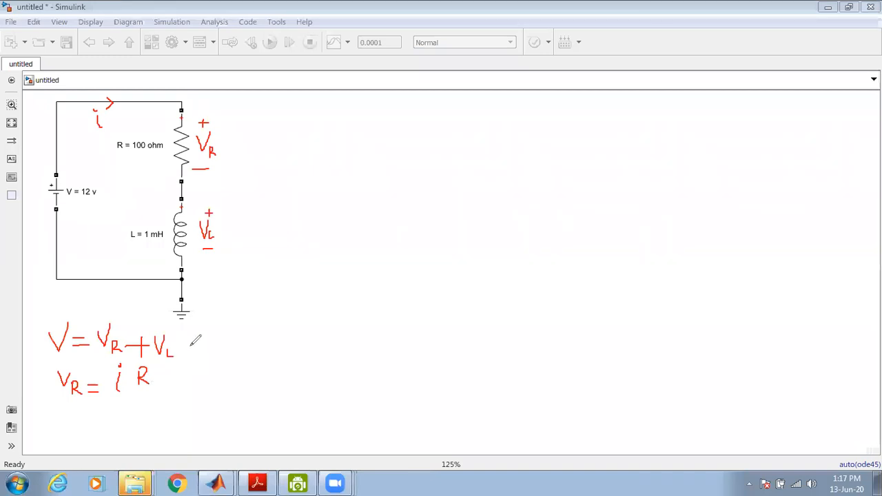
# Handwrite V_L = L di/dt beside the circuit and its integral form i = 1/L ∫ V_L dt below the V_R equation
pyautogui.moveTo(270, 115)
pyautogui.mouseDown()
pyautogui.moveTo(283, 117)
pyautogui.moveTo(288, 135)
pyautogui.moveTo(320, 124)
pyautogui.moveTo(336, 97)
pyautogui.moveTo(336, 118)
pyautogui.moveTo(351, 121)
pyautogui.moveTo(328, 141)
pyautogui.moveTo(334, 126)
pyautogui.moveTo(333, 142)
pyautogui.moveTo(346, 136)
pyautogui.mouseUp()
pyautogui.click(340, 98)
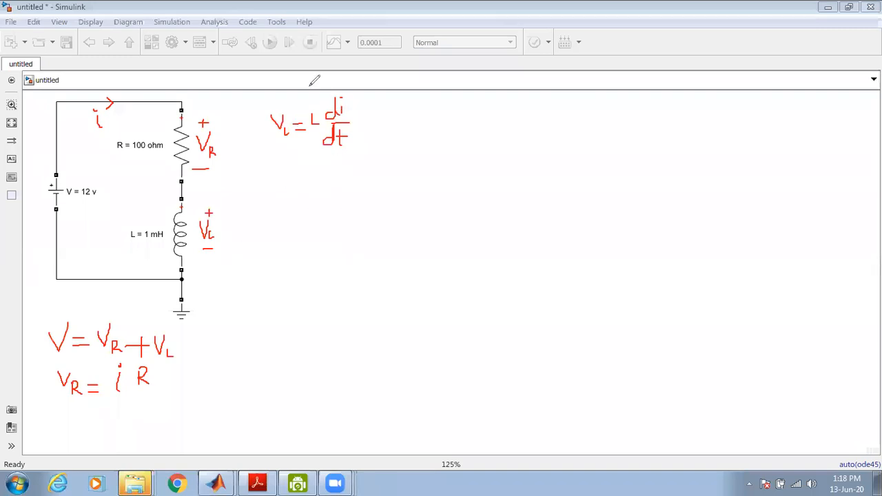
pyautogui.moveTo(69, 414)
pyautogui.mouseDown()
pyautogui.moveTo(78, 430)
pyautogui.moveTo(117, 411)
pyautogui.moveTo(163, 408)
pyautogui.moveTo(154, 427)
pyautogui.moveTo(163, 427)
pyautogui.mouseUp()
pyautogui.click(69, 406)
pyautogui.moveTo(193, 385)
pyautogui.mouseDown()
pyautogui.moveTo(185, 398)
pyautogui.moveTo(203, 401)
pyautogui.moveTo(210, 381)
pyautogui.mouseUp()
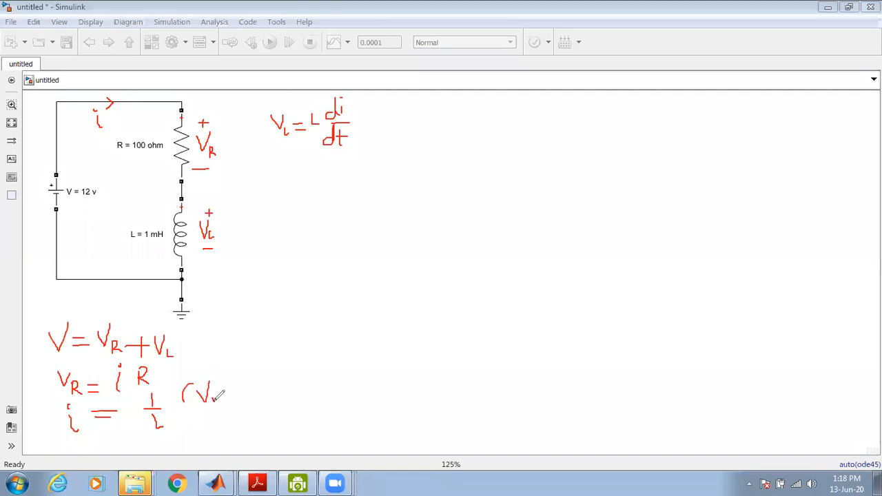
pyautogui.moveTo(238, 388)
pyautogui.mouseDown()
pyautogui.moveTo(230, 394)
pyautogui.moveTo(234, 376)
pyautogui.moveTo(235, 397)
pyautogui.moveTo(256, 392)
pyautogui.moveTo(257, 381)
pyautogui.mouseUp()
# Number the three handwritten equations below the circuit 1, 2 and 3 with blue circled digits
pyautogui.moveTo(37, 316)
pyautogui.mouseDown()
pyautogui.moveTo(28, 325)
pyautogui.moveTo(39, 324)
pyautogui.mouseUp()
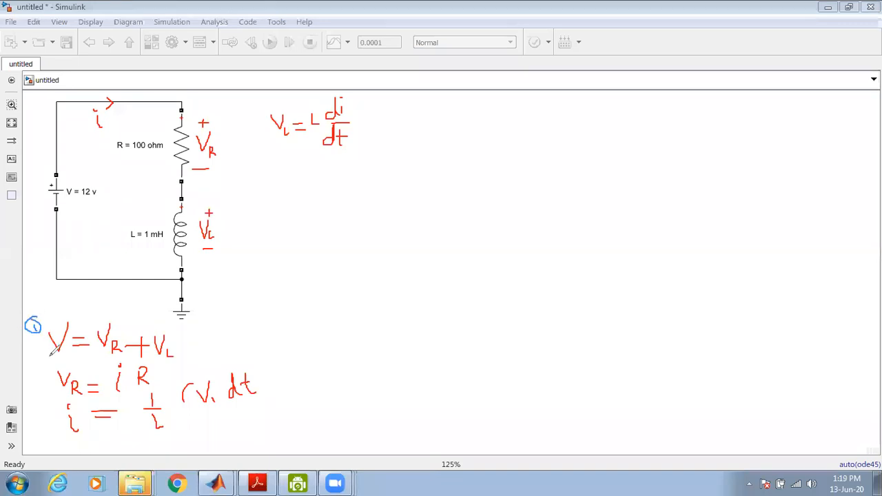
pyautogui.moveTo(31, 367)
pyautogui.mouseDown()
pyautogui.moveTo(49, 379)
pyautogui.moveTo(31, 359)
pyautogui.mouseUp()
pyautogui.moveTo(34, 401)
pyautogui.mouseDown()
pyautogui.moveTo(45, 403)
pyautogui.moveTo(40, 416)
pyautogui.moveTo(24, 406)
pyautogui.moveTo(43, 421)
pyautogui.moveTo(62, 396)
pyautogui.moveTo(32, 392)
pyautogui.mouseUp()
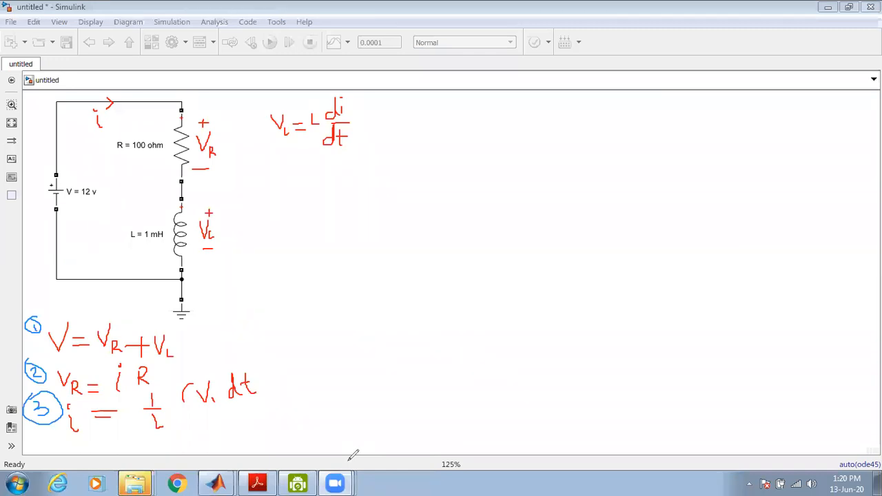
# Erase the handwritten V_L = L di/dt equation beside the circuit
pyautogui.click(356, 195)
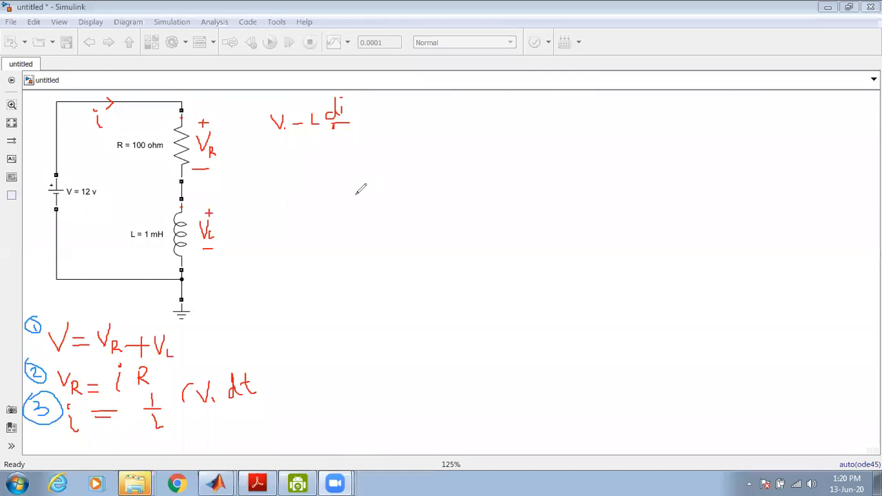